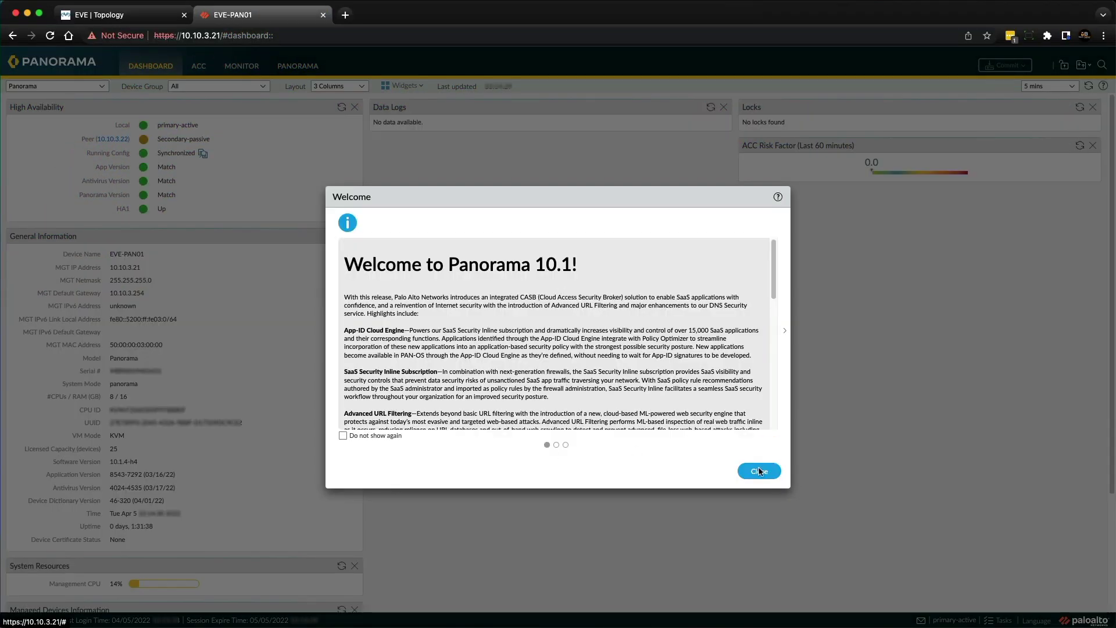
# Close the Welcome and Telemetry notices, then go to the Support page under the PANORAMA tab.
pyautogui.click(759, 471)
pyautogui.click(658, 395)
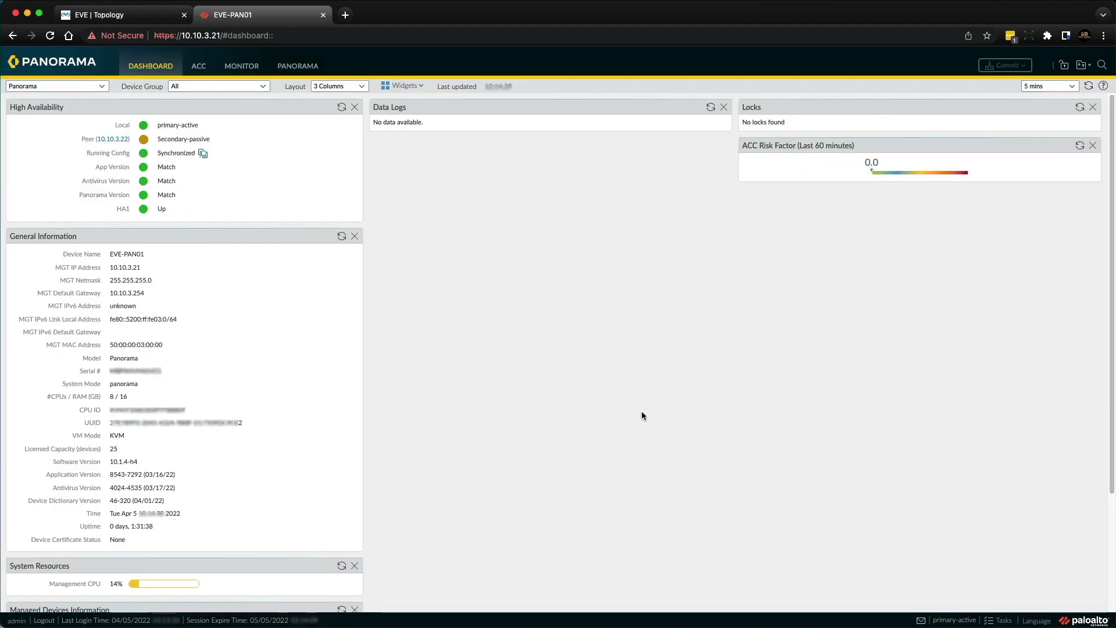
pyautogui.click(298, 66)
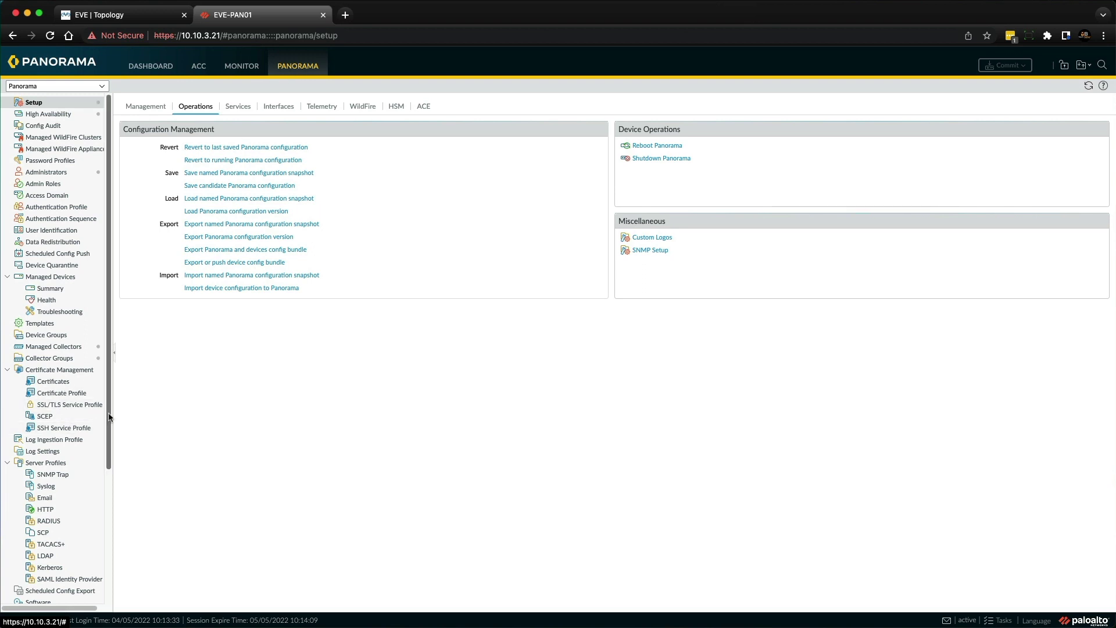
pyautogui.scroll(-4, 88, 442)
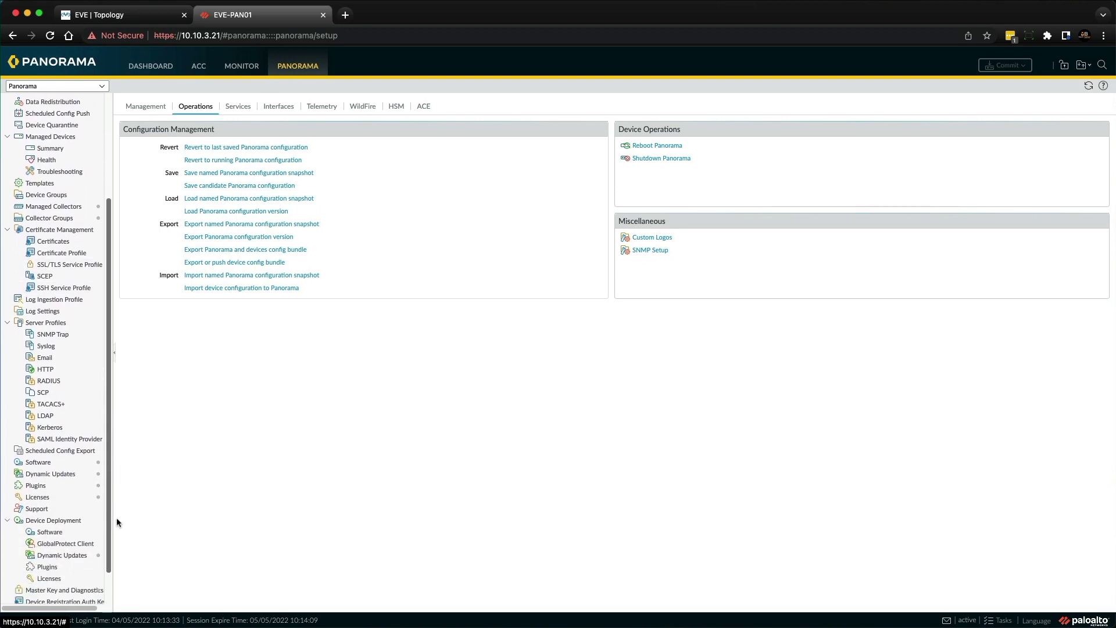
pyautogui.click(37, 508)
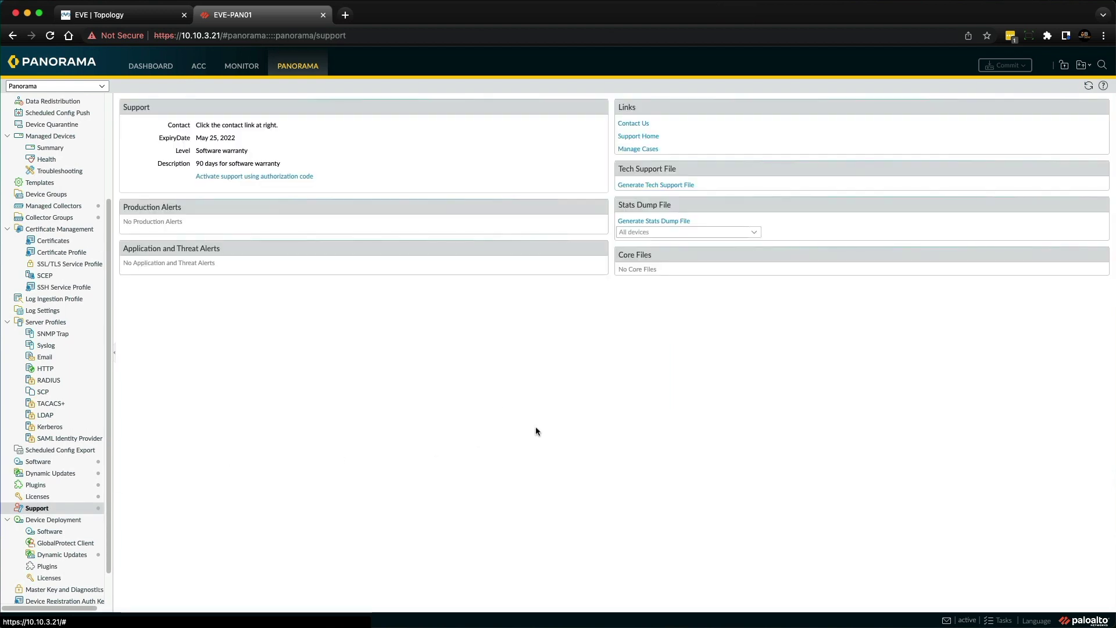
# Generate a new tech support file and download the resulting 22.1M .tgz.
pyautogui.click(667, 185)
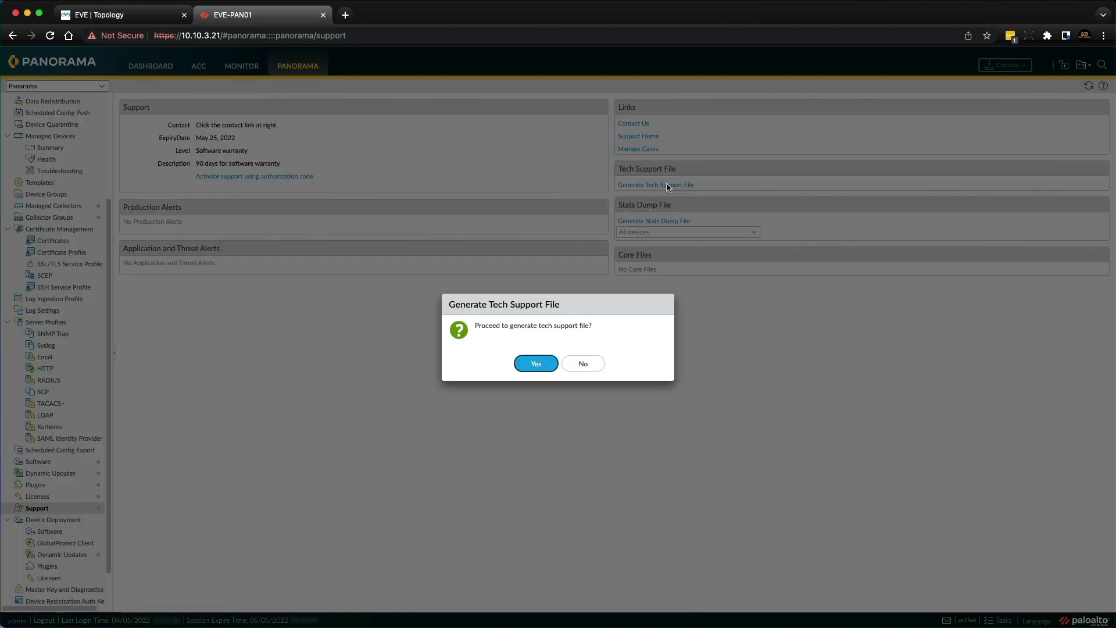
pyautogui.click(540, 364)
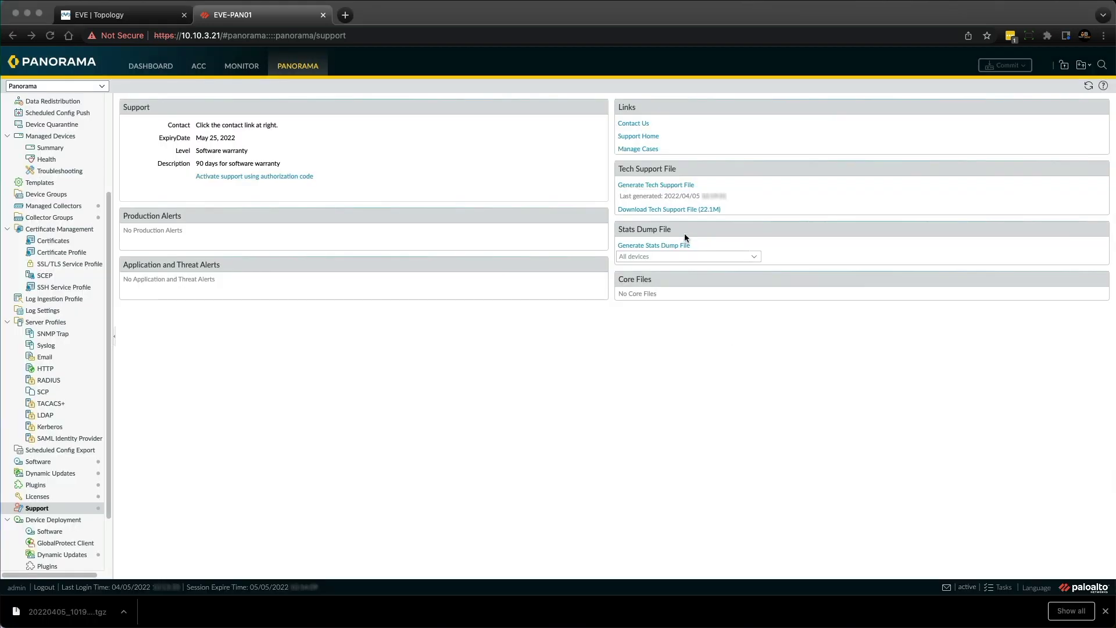
pyautogui.click(655, 210)
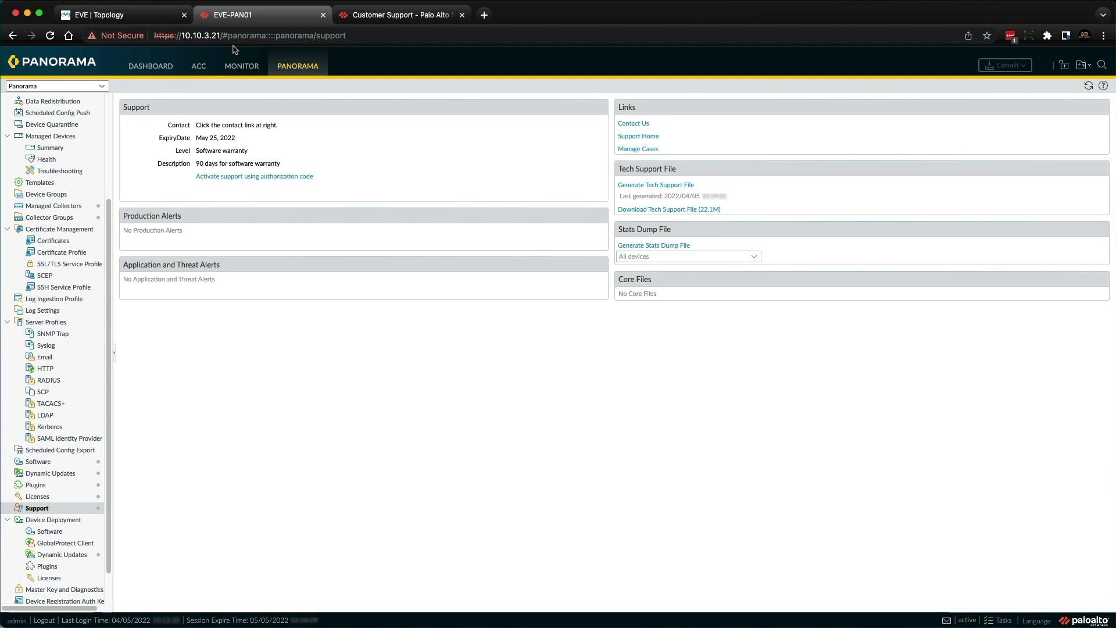
# Sign in to the Customer Support Portal and expand the Tools list in the sidebar.
pyautogui.click(385, 14)
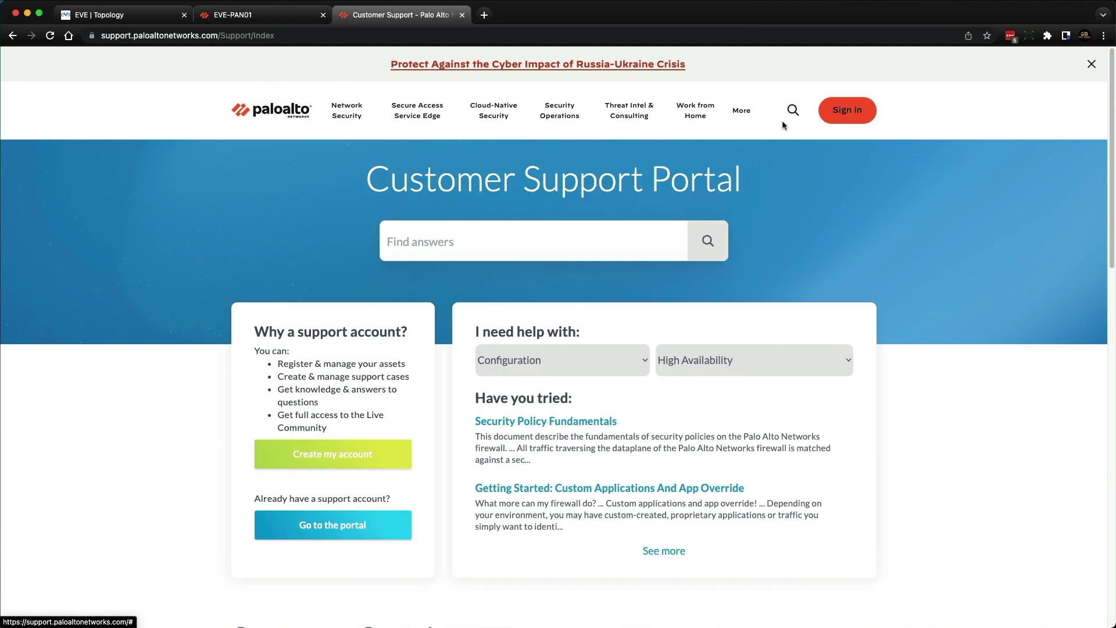
pyautogui.click(846, 116)
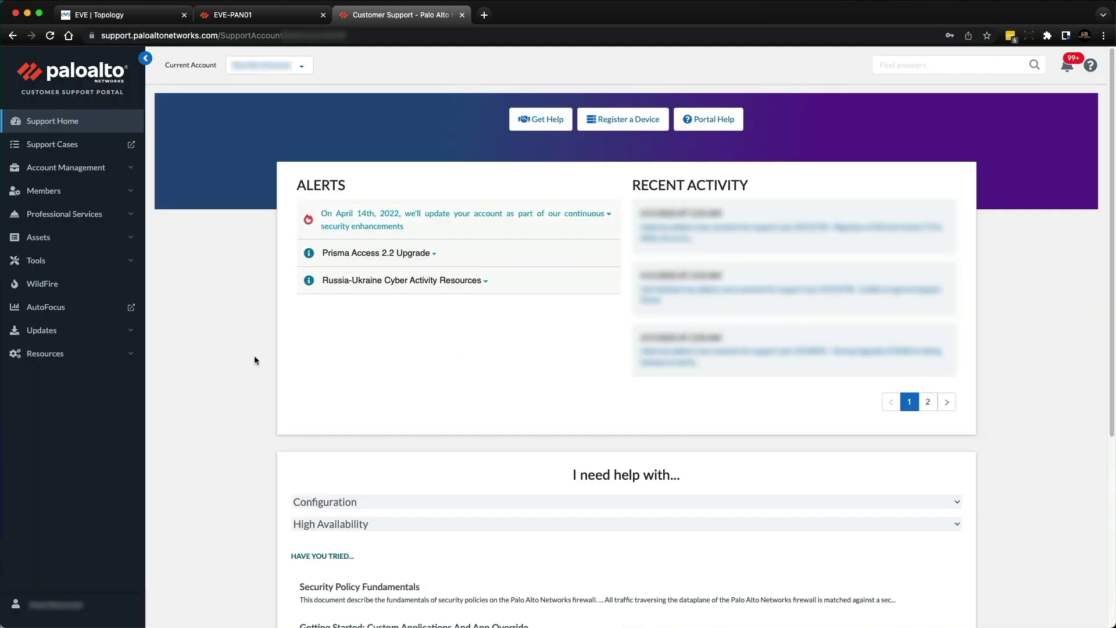
pyautogui.click(133, 262)
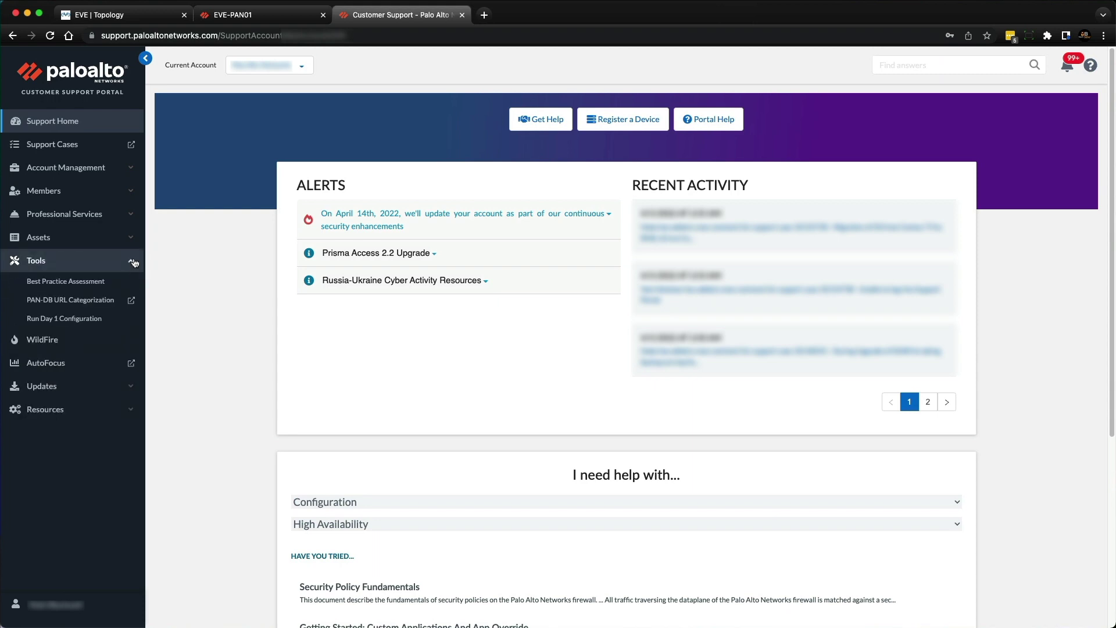
# Start a new Best Practice Assessment and upload 20220405_1019_techsupport.tgz to it.
pyautogui.click(80, 283)
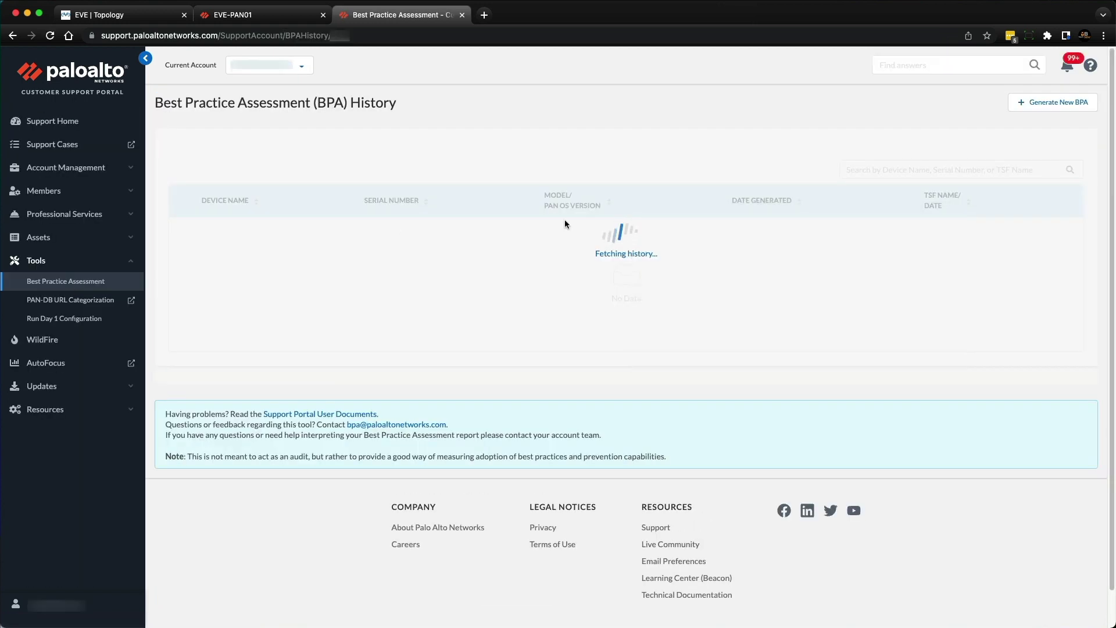
pyautogui.click(1049, 105)
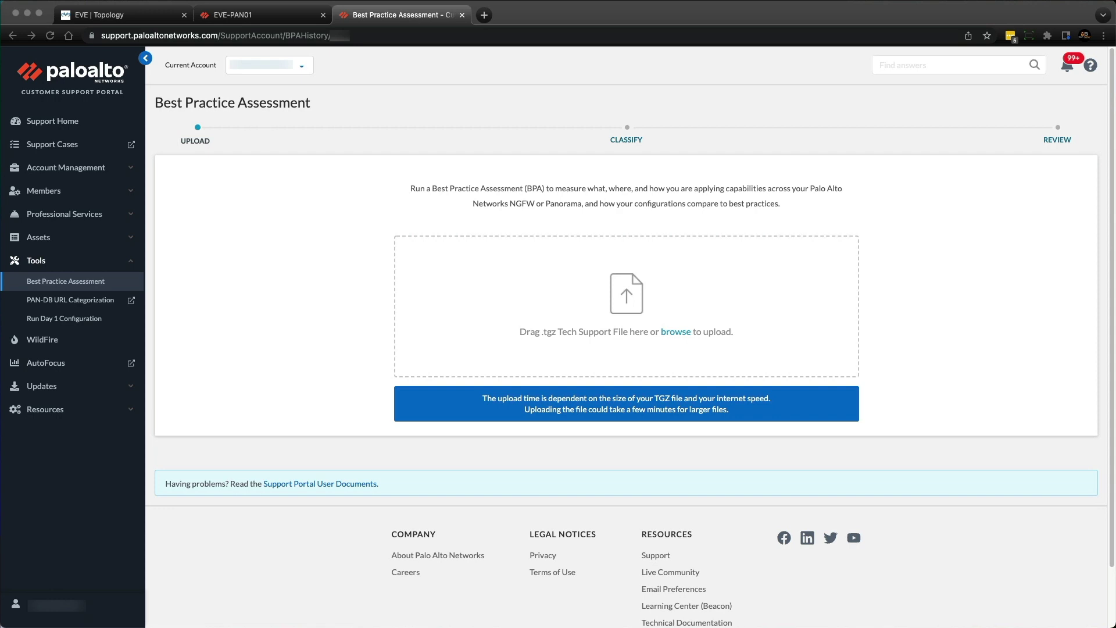
pyautogui.moveTo(0, 261); pyautogui.dragTo(631, 311)
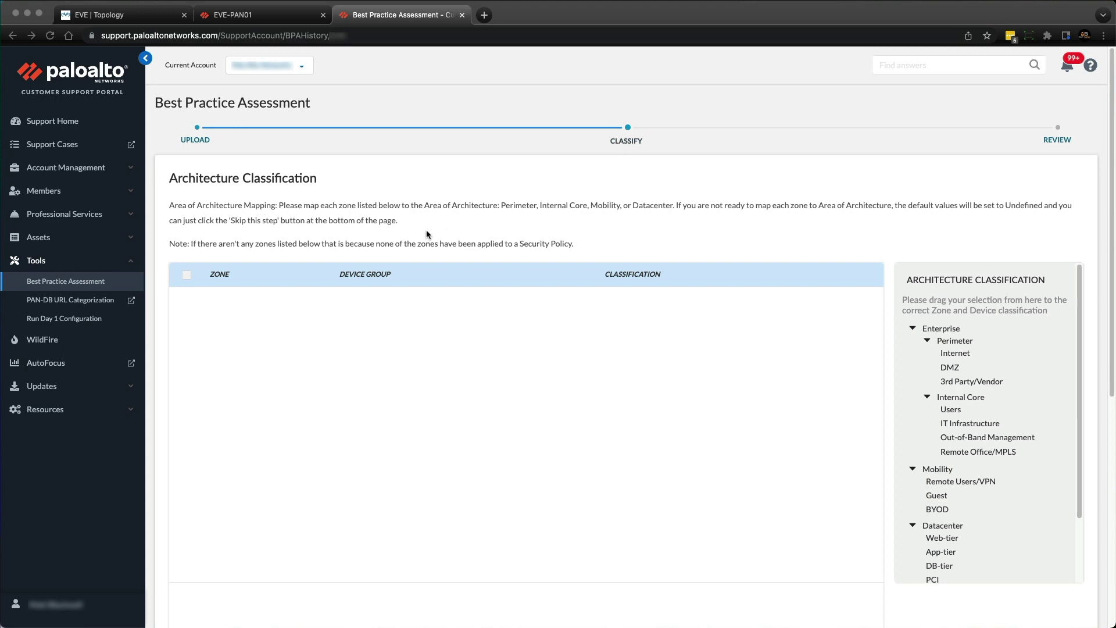
# Skip the zone classification step at the bottom of the Classify page.
pyautogui.scroll(-2, 558, 308)
pyautogui.scroll(-6, 639, 319)
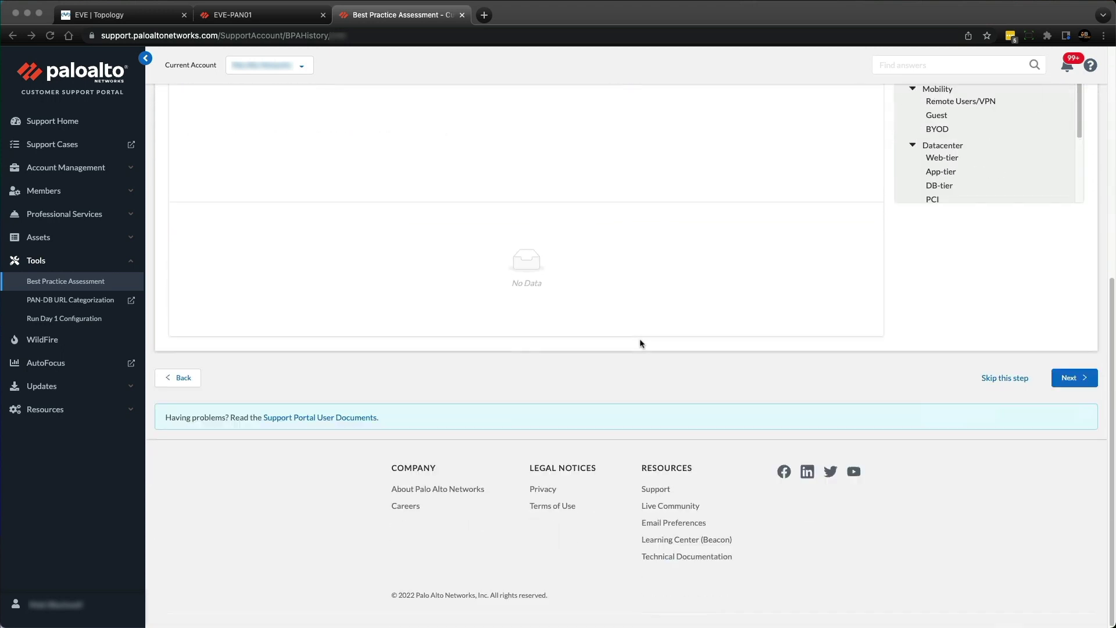
pyautogui.click(993, 379)
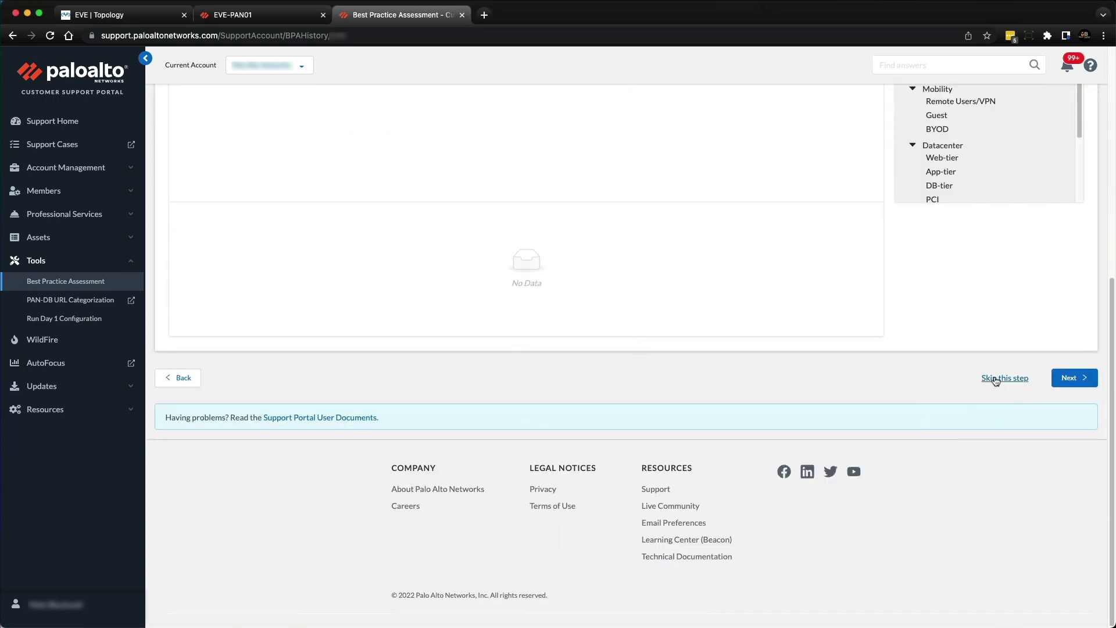
pyautogui.click(995, 378)
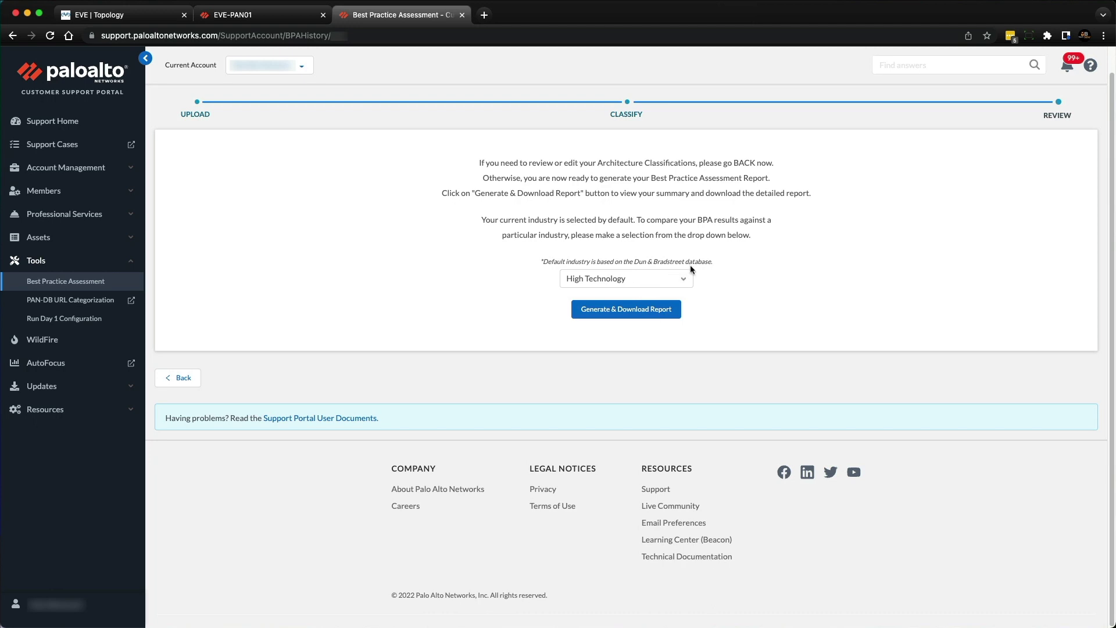
# Keep High Technology as the comparison industry and generate and download the BPA report.
pyautogui.click(674, 277)
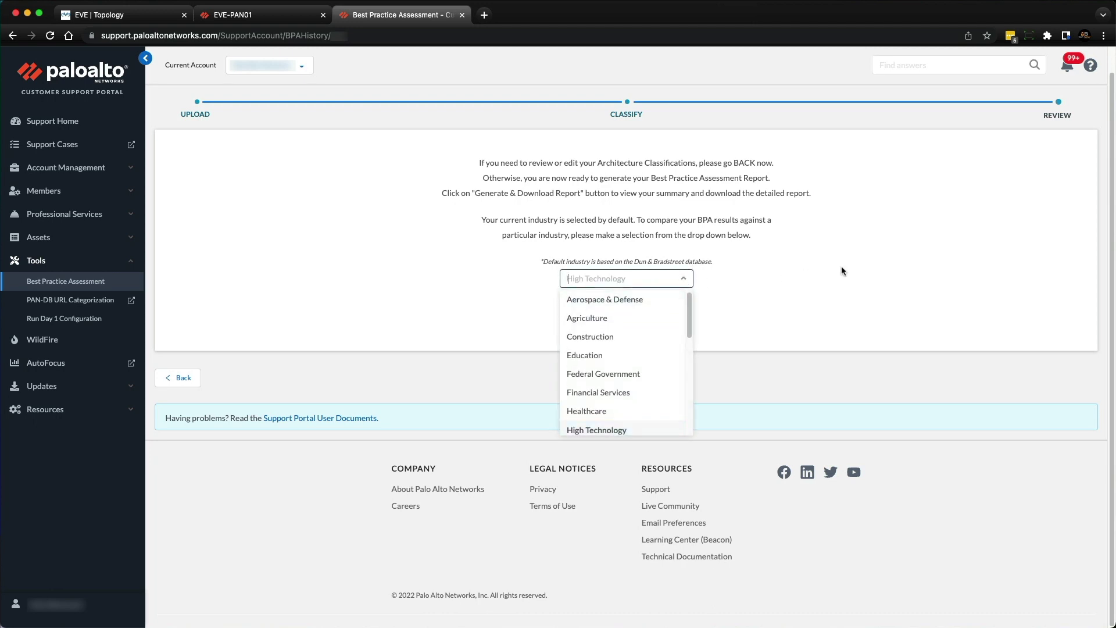
pyautogui.click(827, 273)
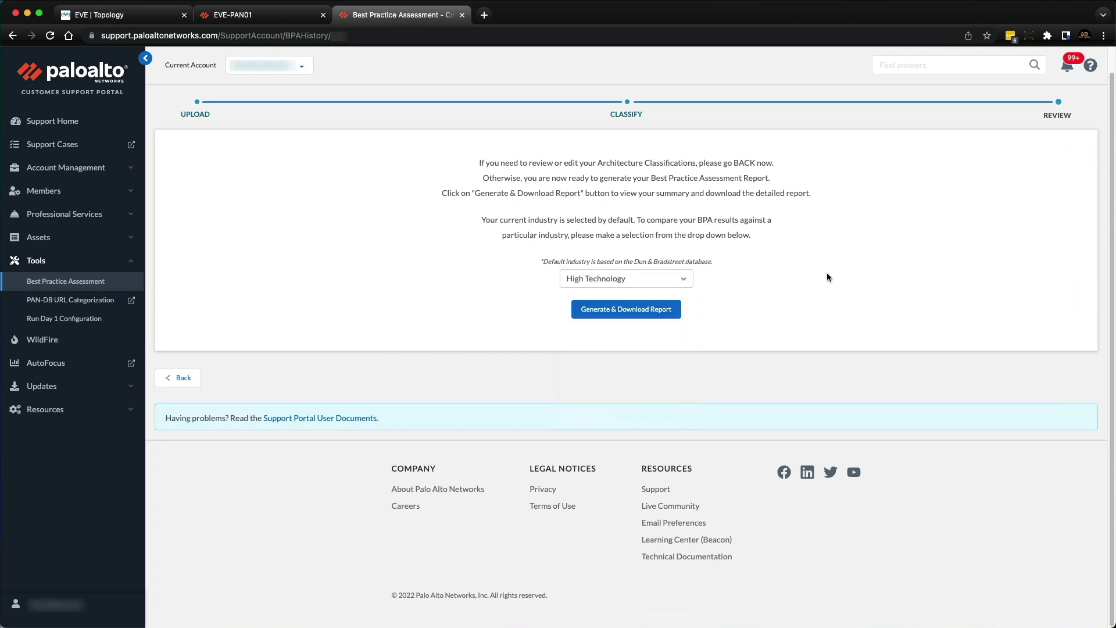
pyautogui.click(642, 312)
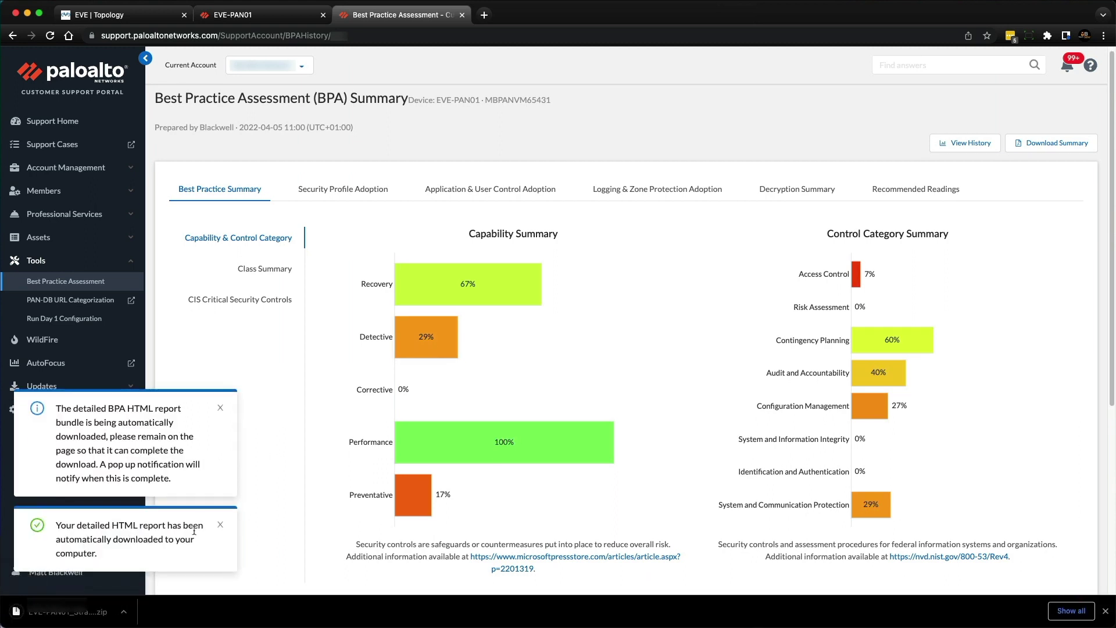
# Extract the BPA zip with Archive Utility, open the EVE-PAN01_Strata_2022-04-05_v5.13.0 folder, and select the checks XLSX.
pyautogui.press('super+Tab')
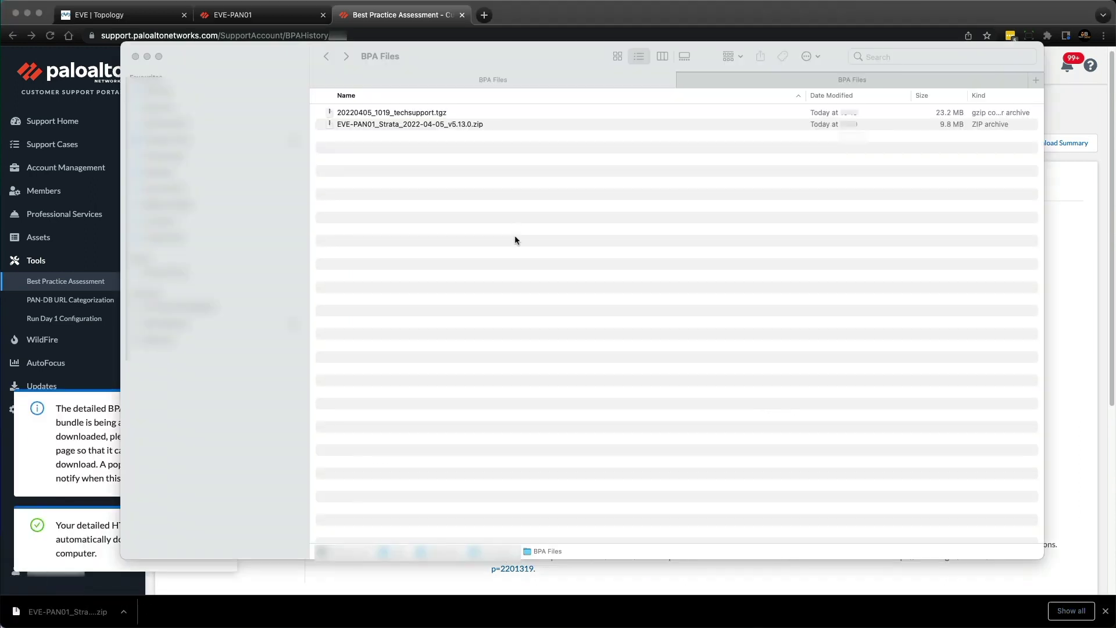
pyautogui.click(478, 124)
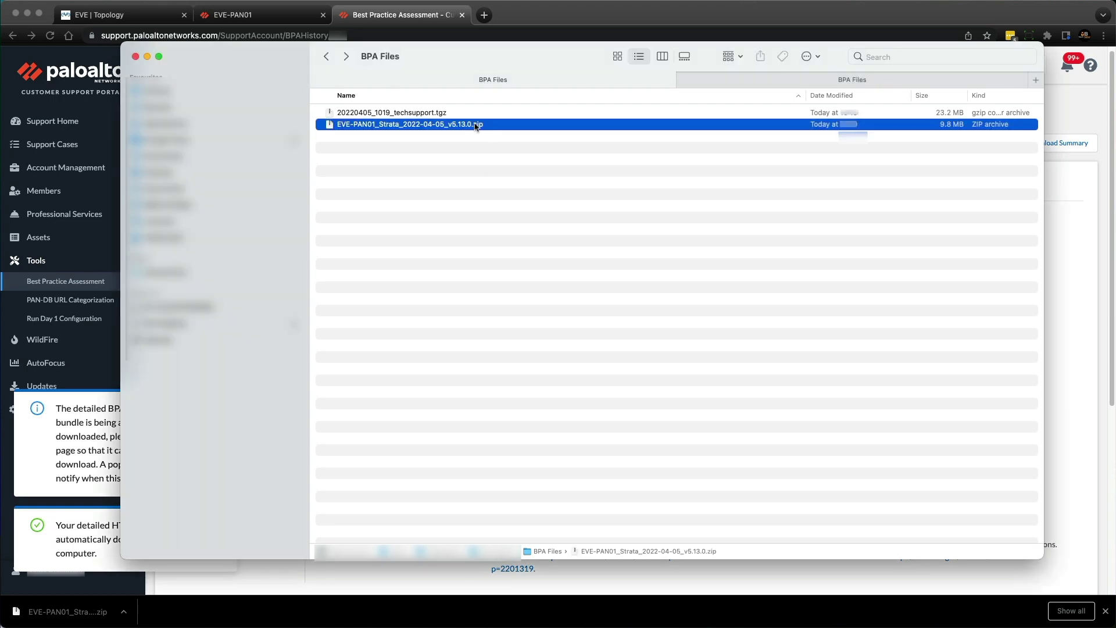
pyautogui.rightClick(484, 125)
pyautogui.moveTo(668, 142)
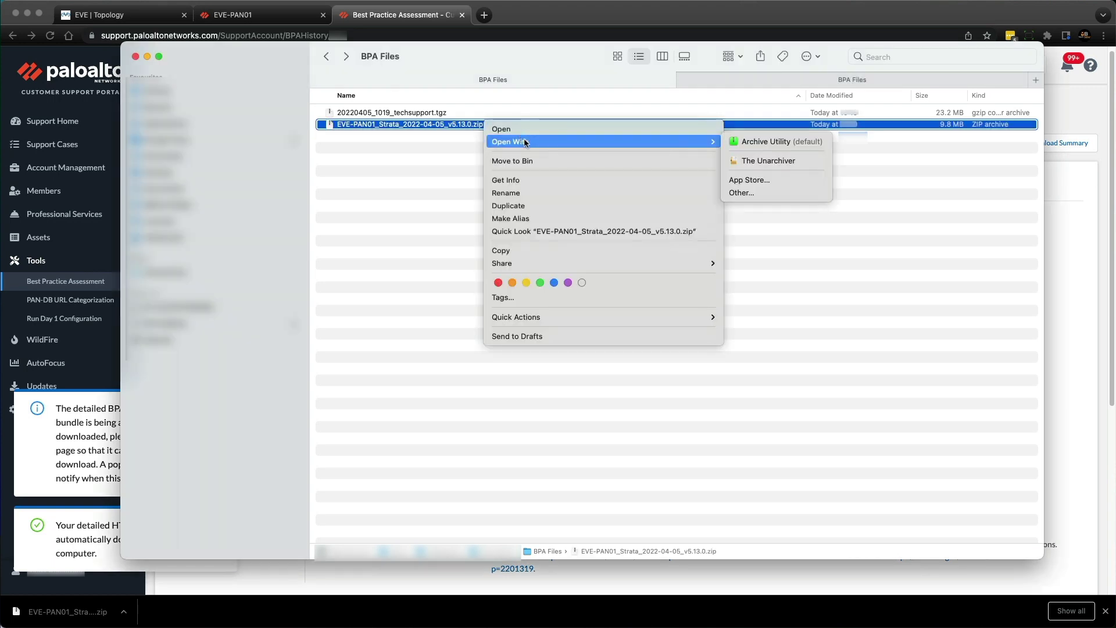
pyautogui.click(740, 144)
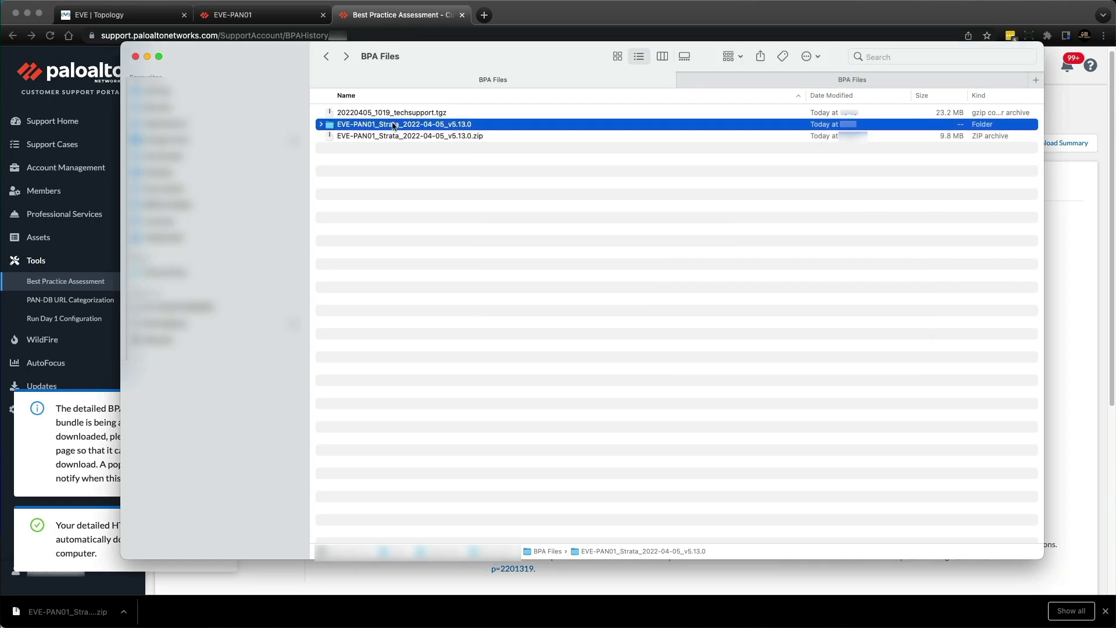
pyautogui.doubleClick(339, 125)
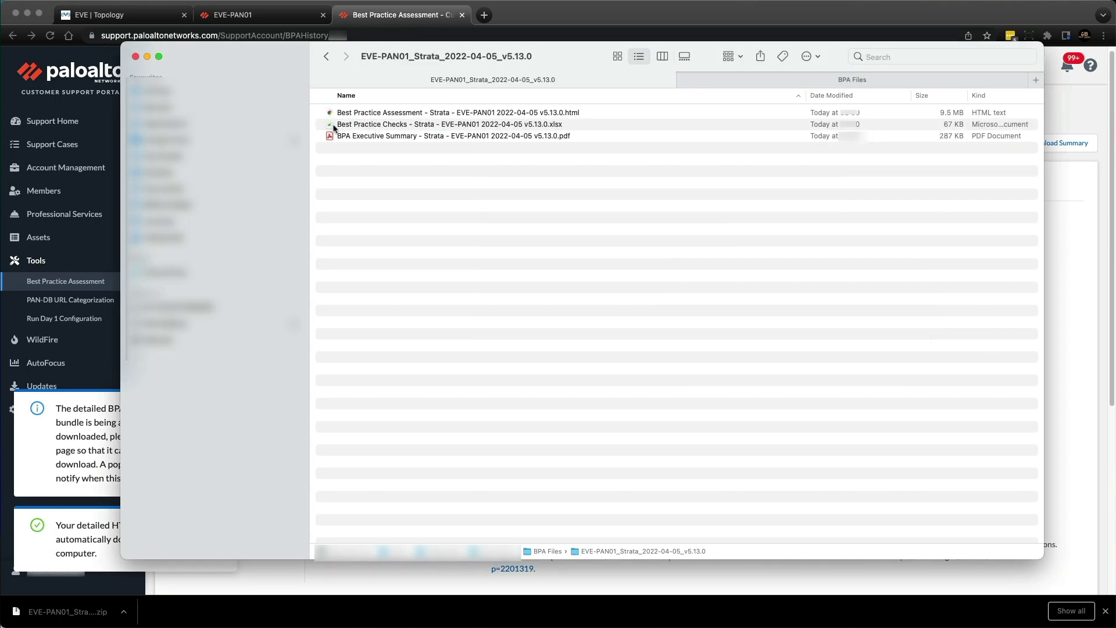
pyautogui.click(603, 125)
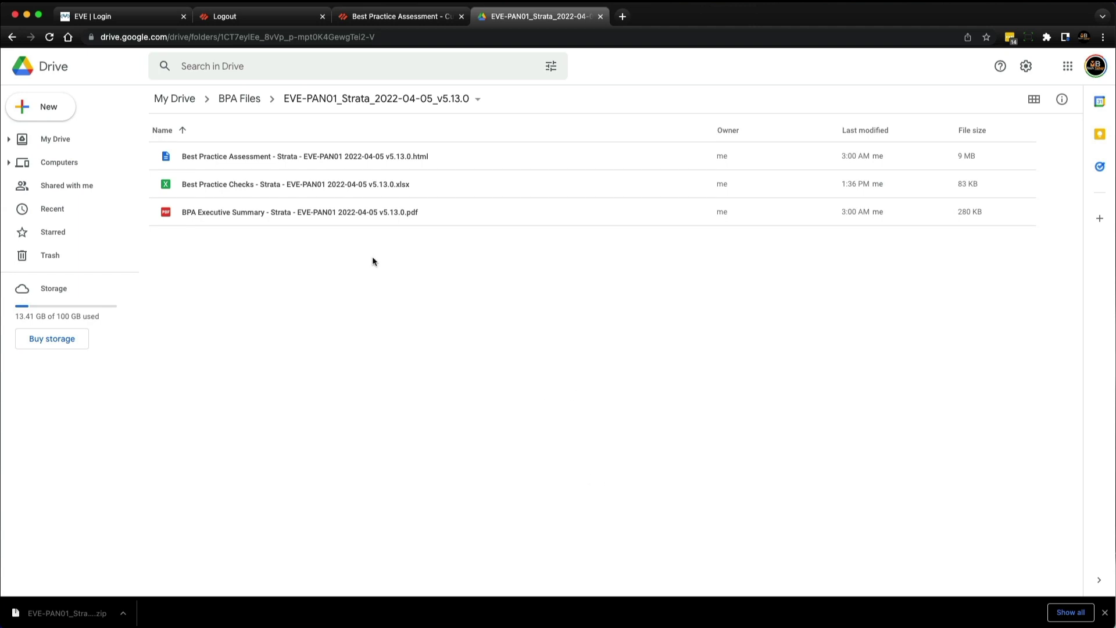
# Open the Best Practice Checks XLSX in Google Sheets on its Panorama sheet.
pyautogui.doubleClick(288, 189)
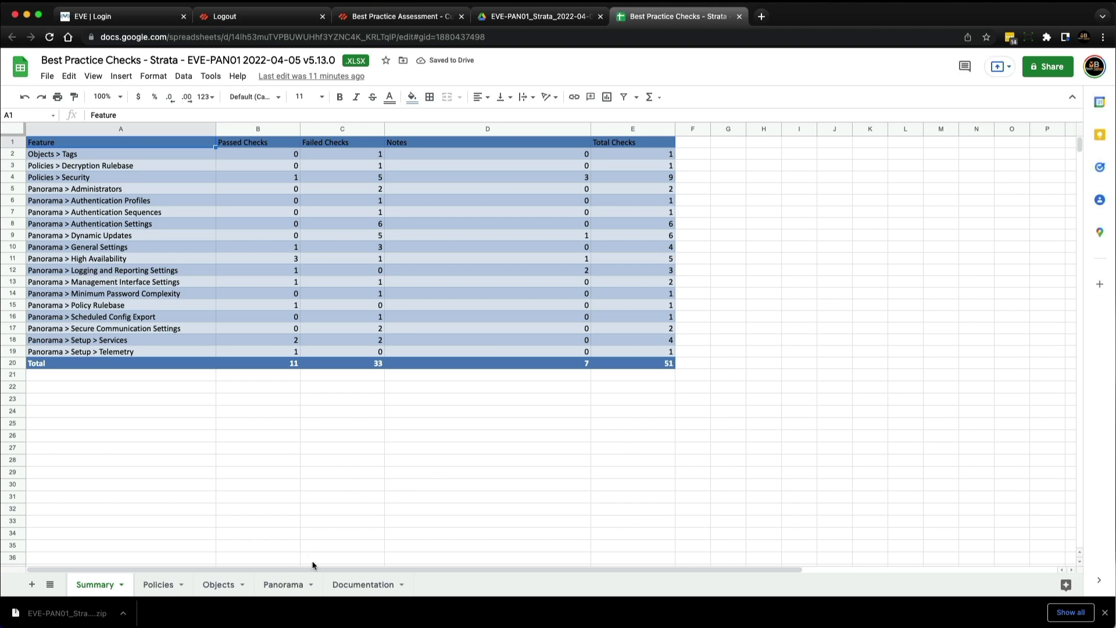
pyautogui.click(289, 583)
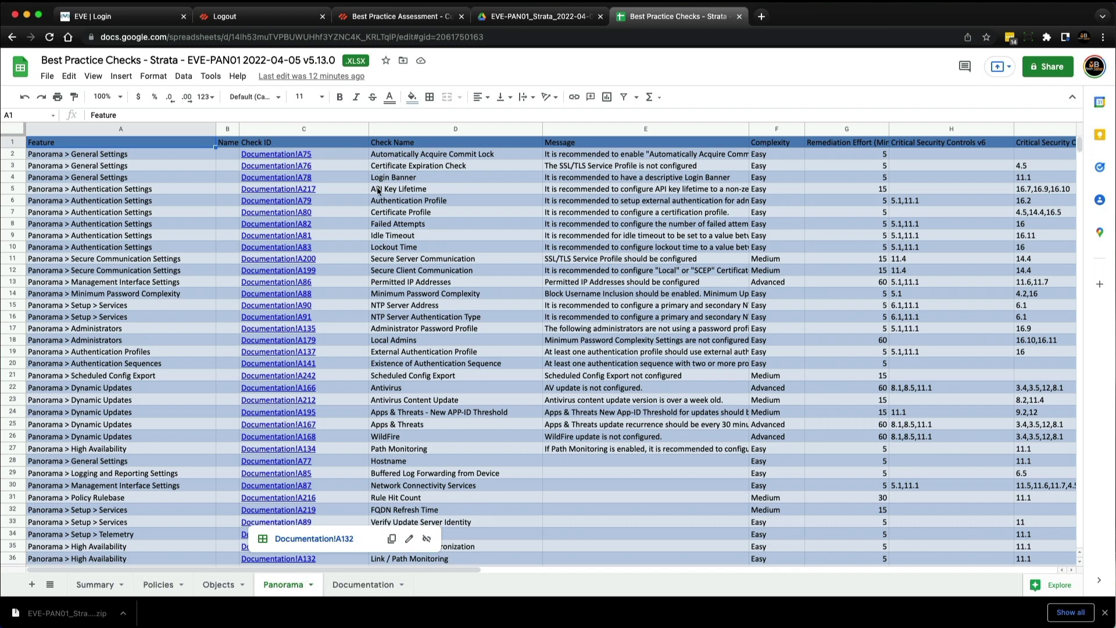
# Read the commit lock recommendation in E2, then follow C2's Documentation!A75 link.
pyautogui.hscroll(15, 521, 560)
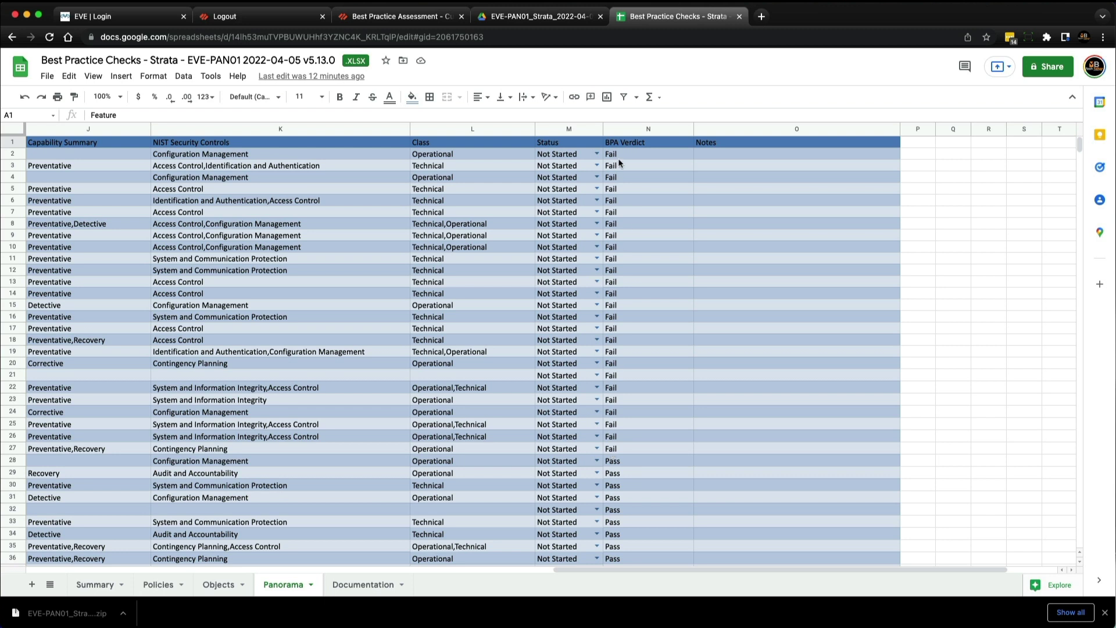
pyautogui.moveTo(628, 569); pyautogui.dragTo(87, 558)
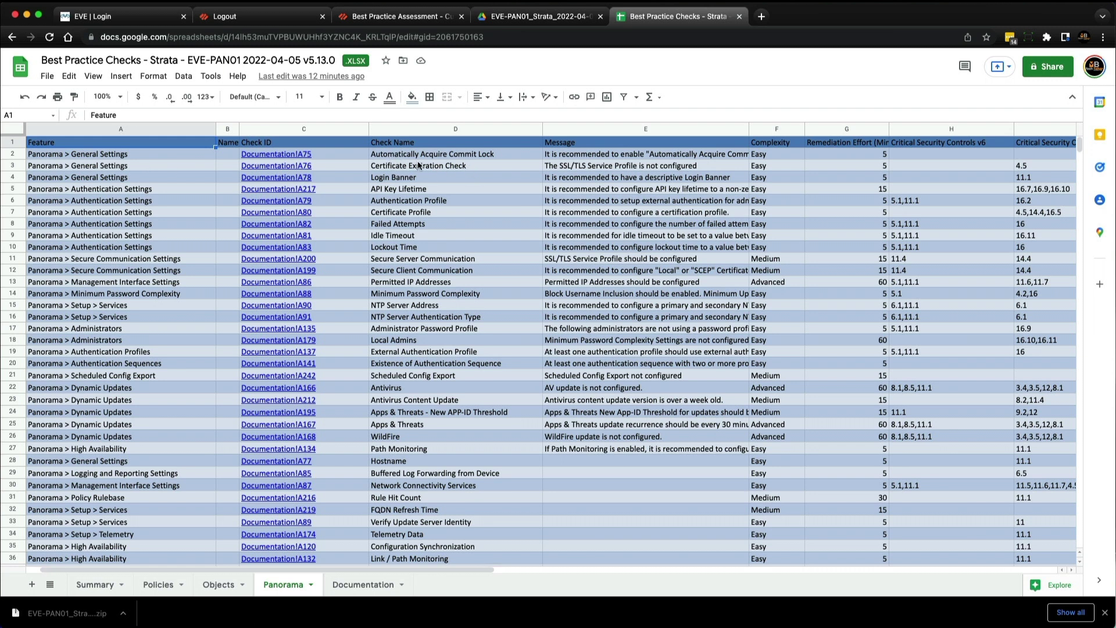
pyautogui.click(568, 155)
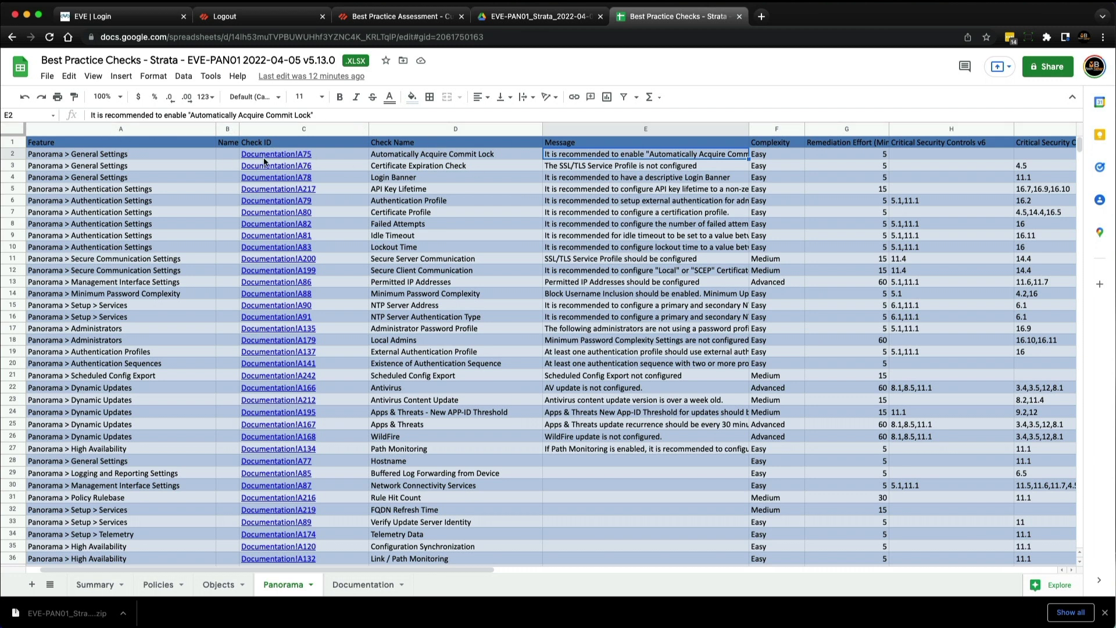
pyautogui.moveTo(280, 159)
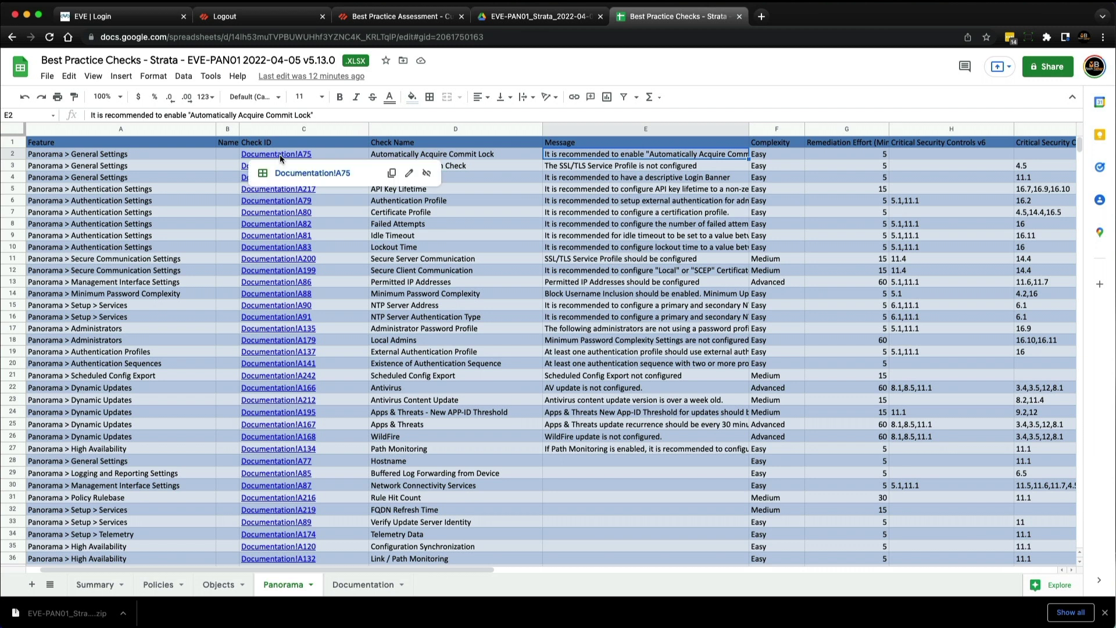
pyautogui.click(292, 173)
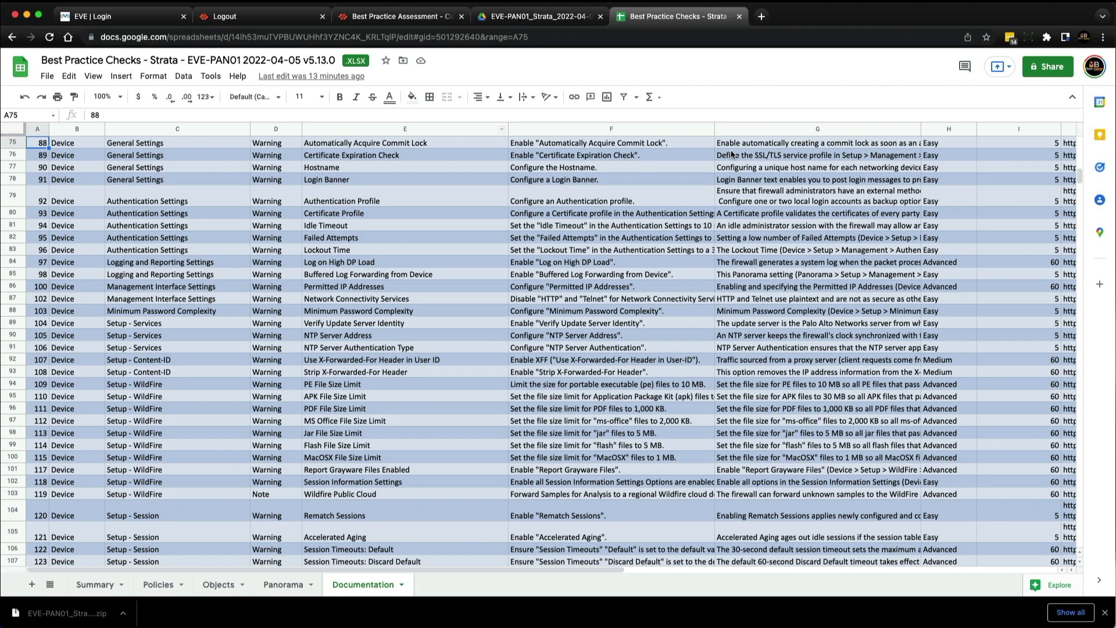
pyautogui.click(748, 144)
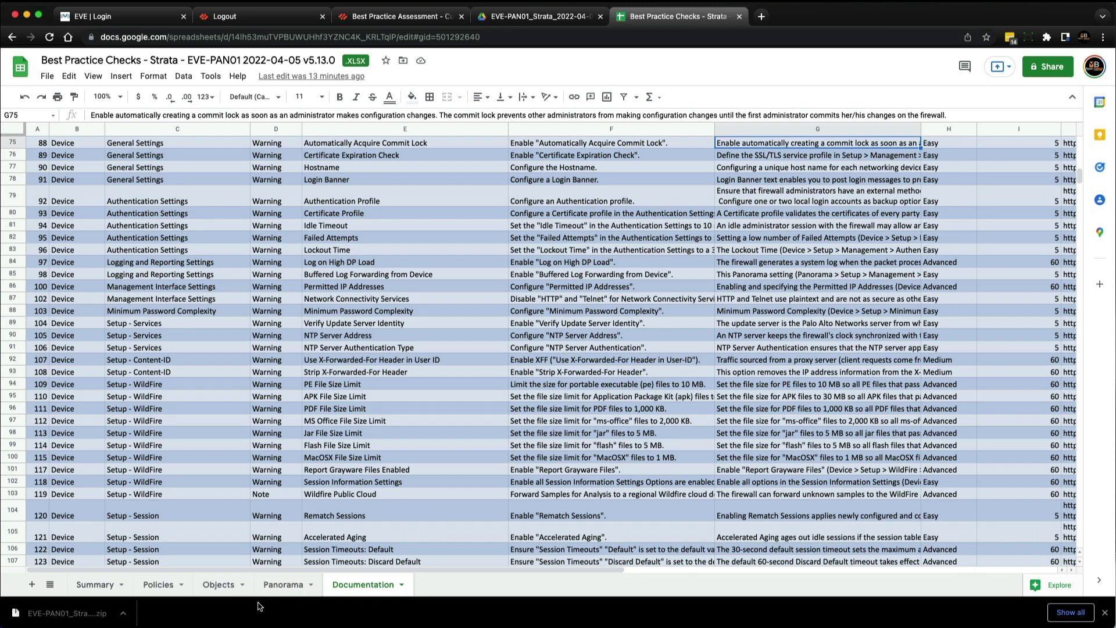
pyautogui.click(274, 586)
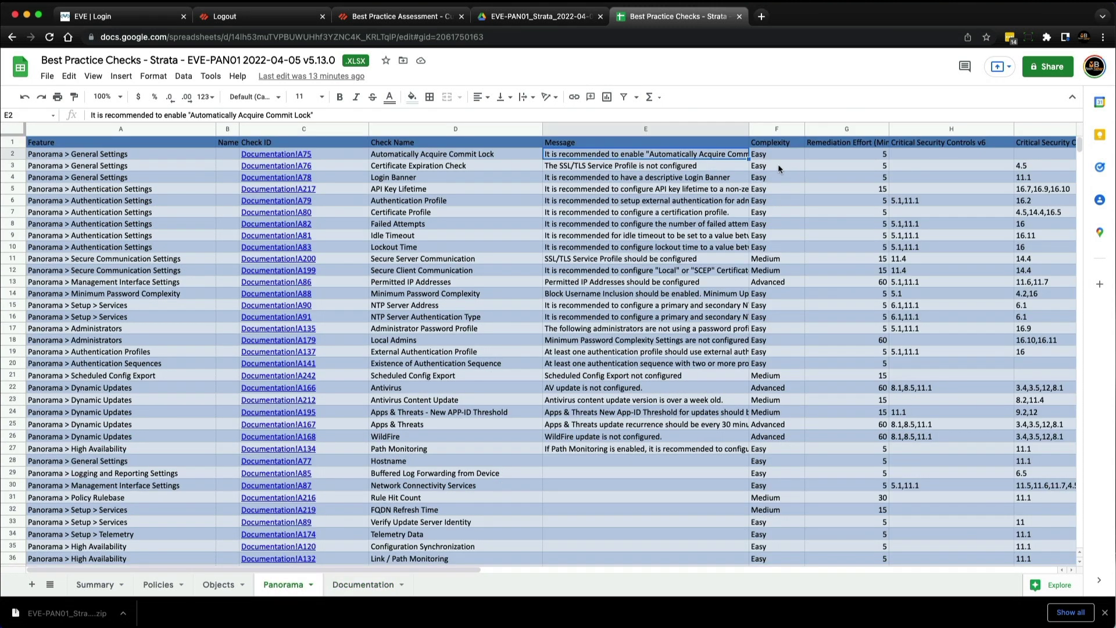
# Review the Automatically Acquire Commit Lock row's complexity and remediation effort, then switch to the EVE-PAN01 tab.
pyautogui.click(778, 155)
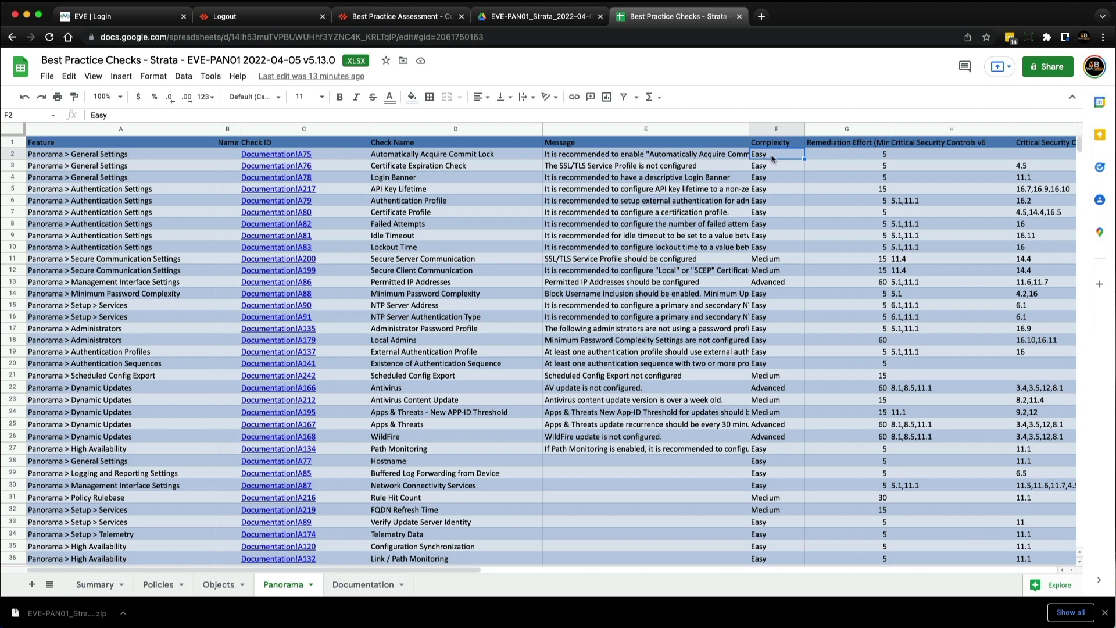
pyautogui.click(869, 156)
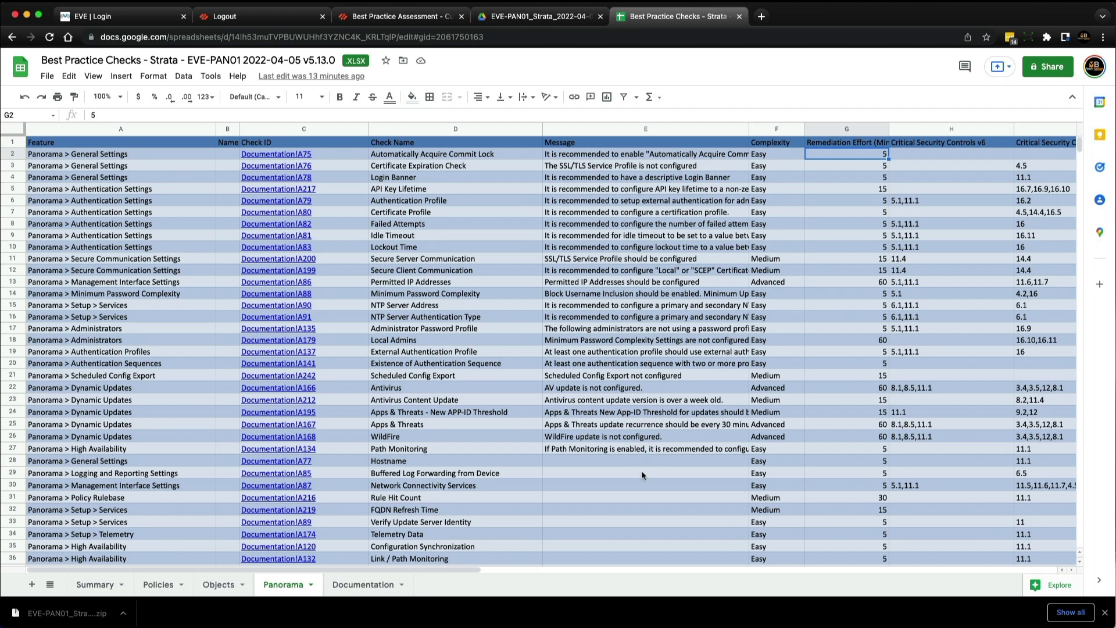
pyautogui.moveTo(474, 570); pyautogui.dragTo(634, 568)
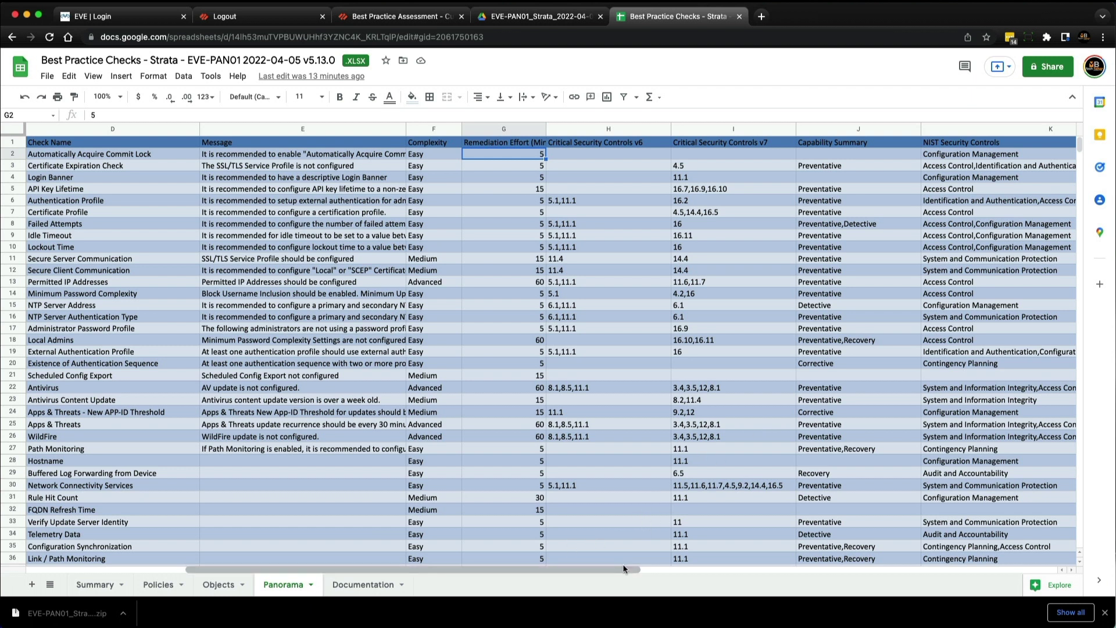
pyautogui.moveTo(626, 569); pyautogui.dragTo(546, 544)
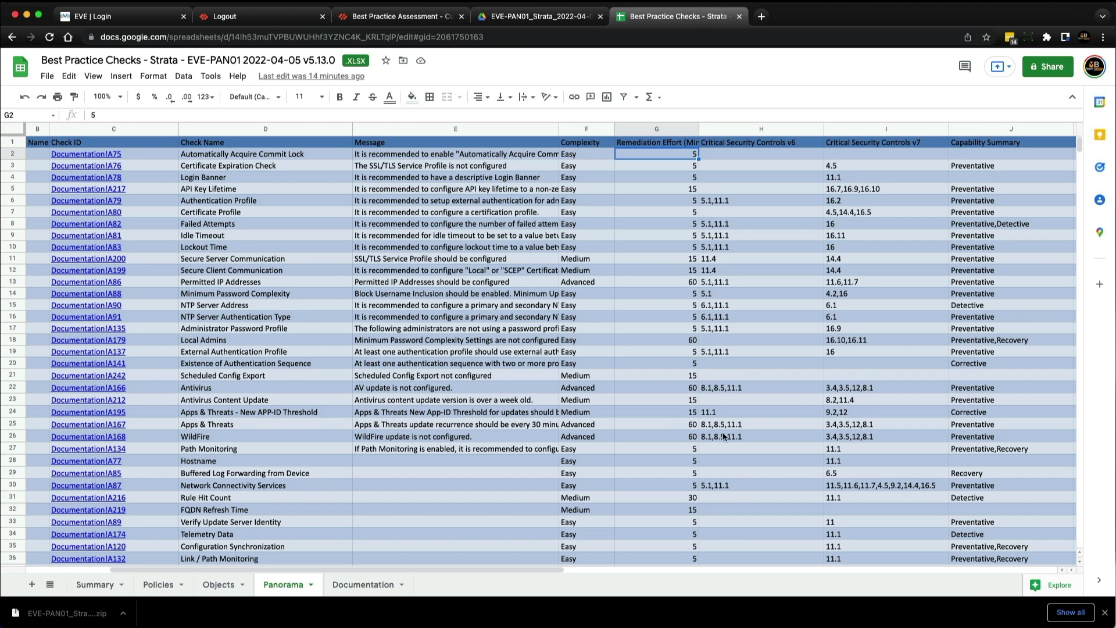
pyautogui.click(271, 156)
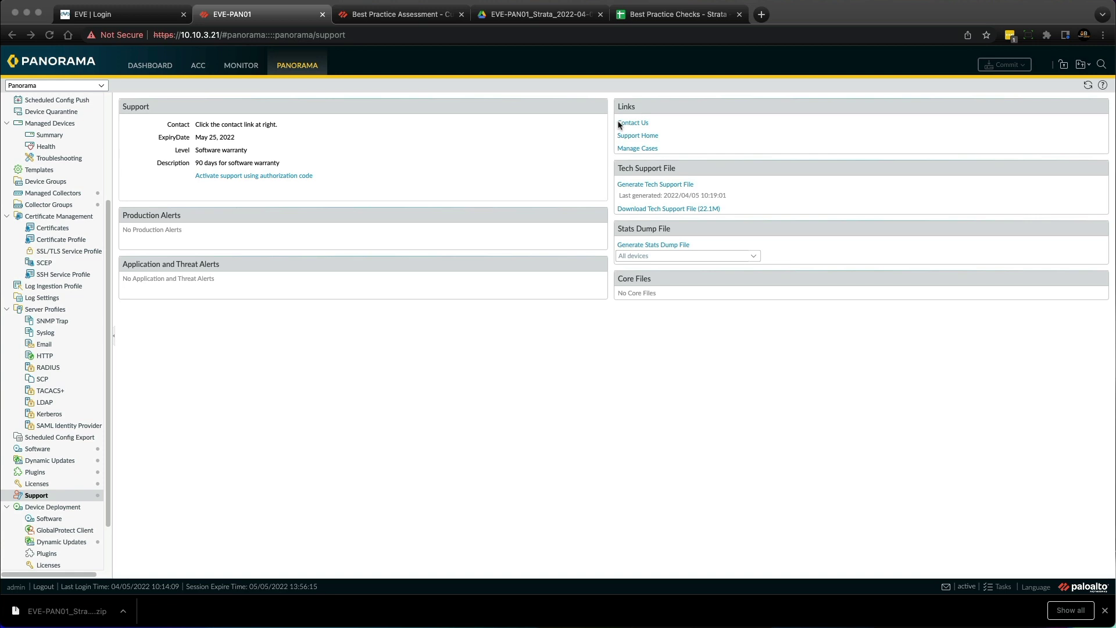
pyautogui.click(691, 21)
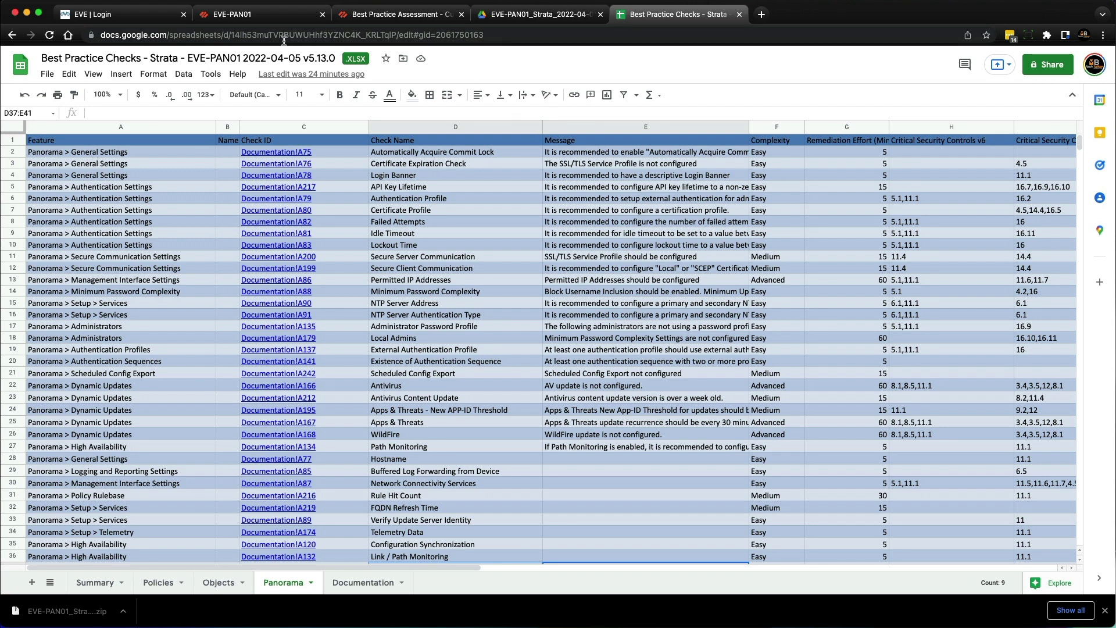
# Enable Automatically Acquire Commit Lock in Panorama's Setup general settings and save with OK.
pyautogui.click(259, 24)
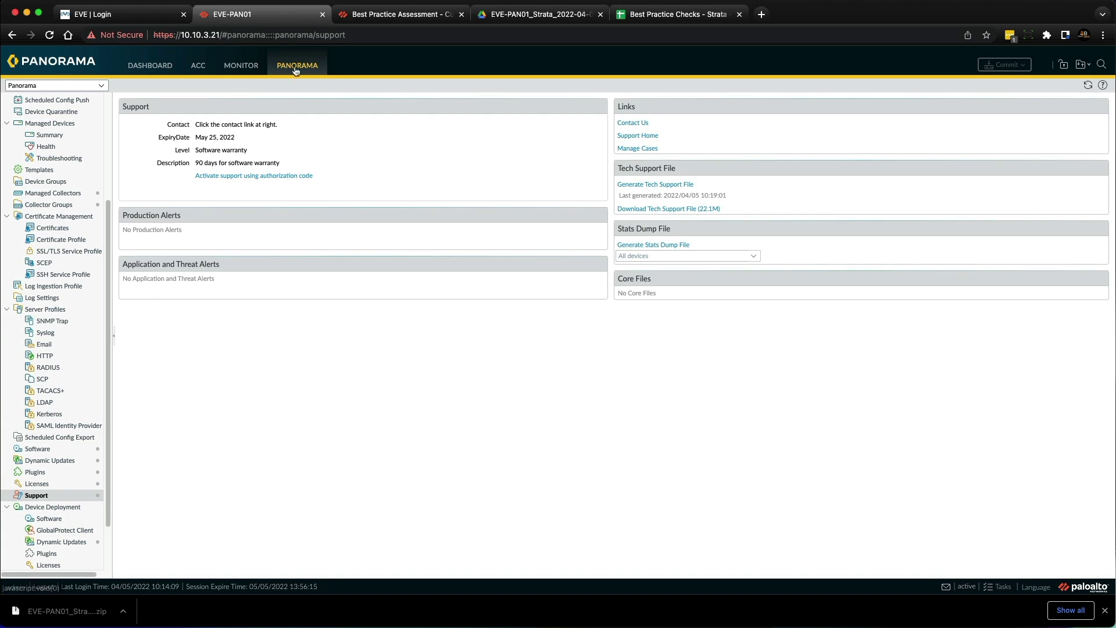
pyautogui.scroll(5, 111, 261)
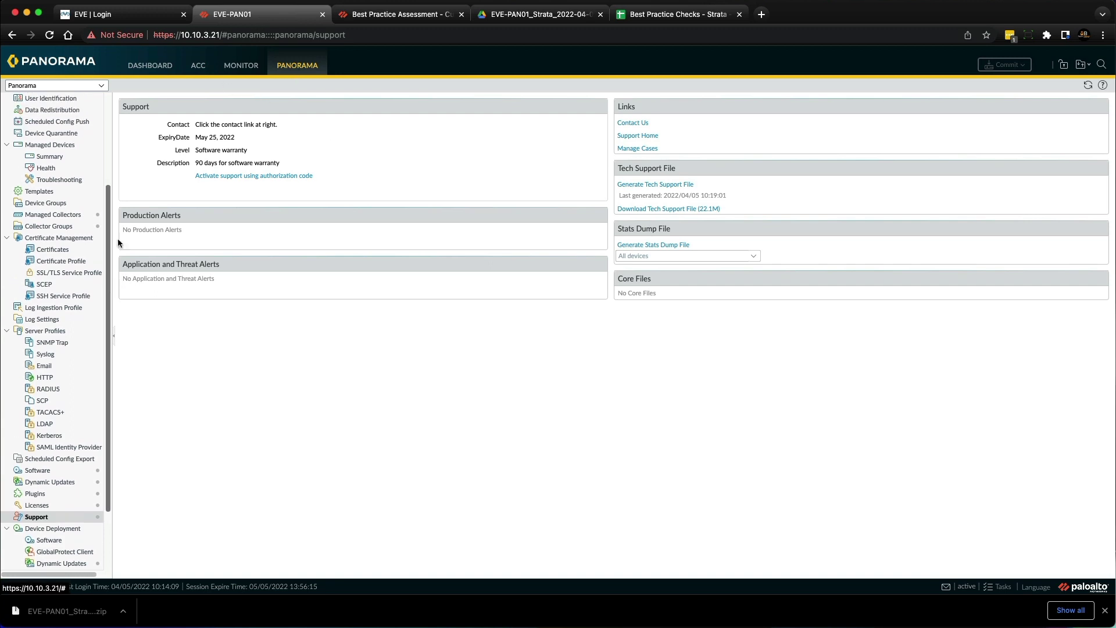
pyautogui.click(90, 102)
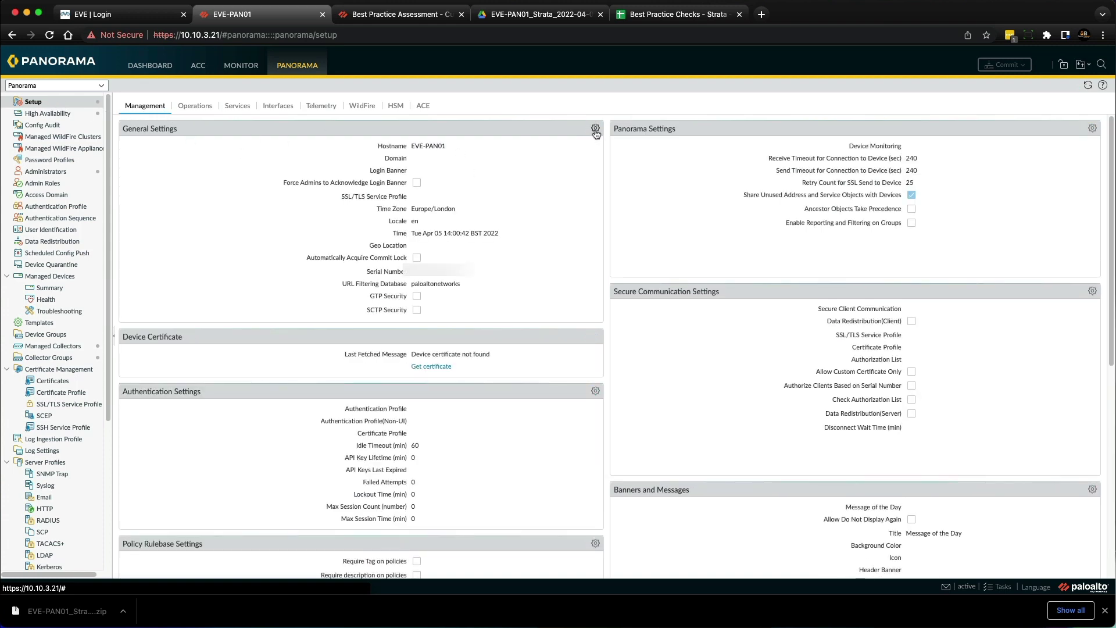
pyautogui.click(596, 130)
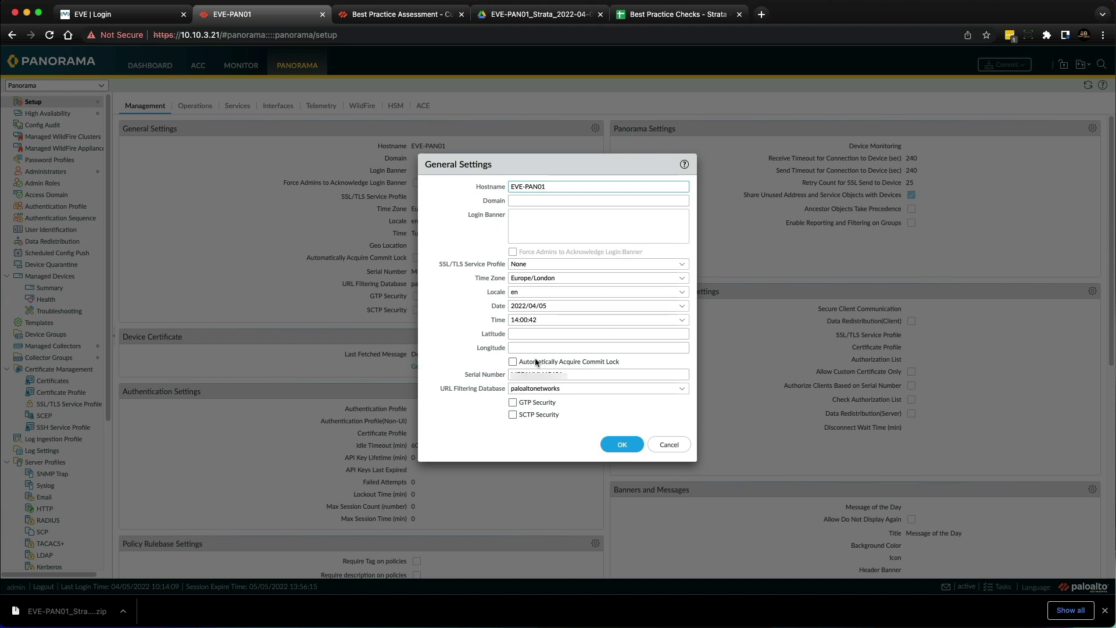
pyautogui.click(606, 362)
pyautogui.click(618, 445)
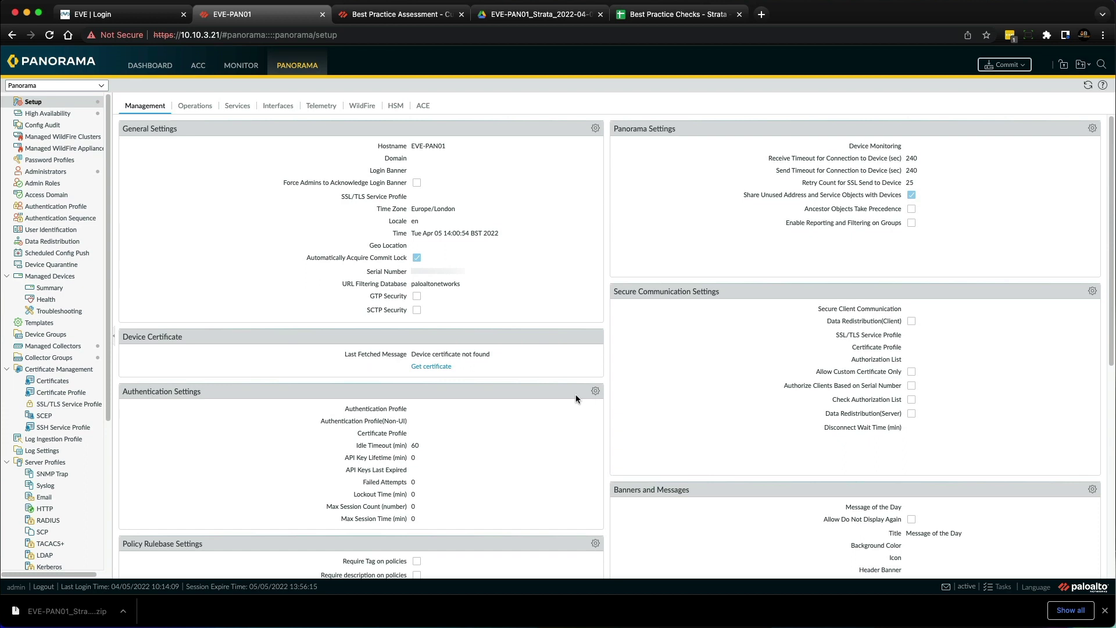
pyautogui.click(675, 17)
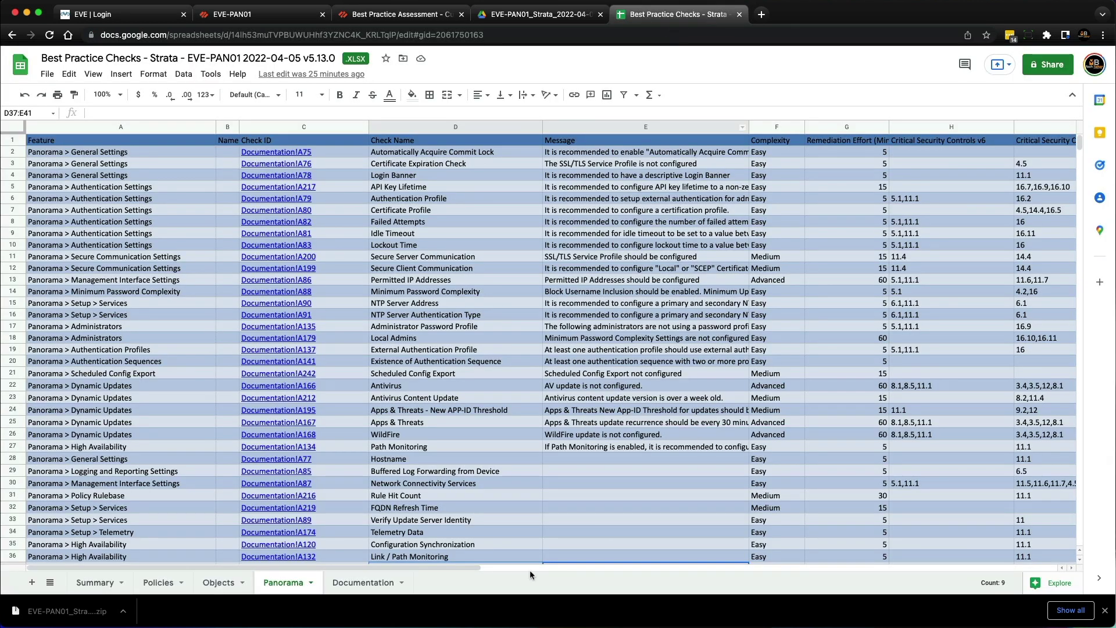
# Change the commit lock check's Status in cell M2 to Resolved.
pyautogui.moveTo(499, 566); pyautogui.dragTo(825, 567)
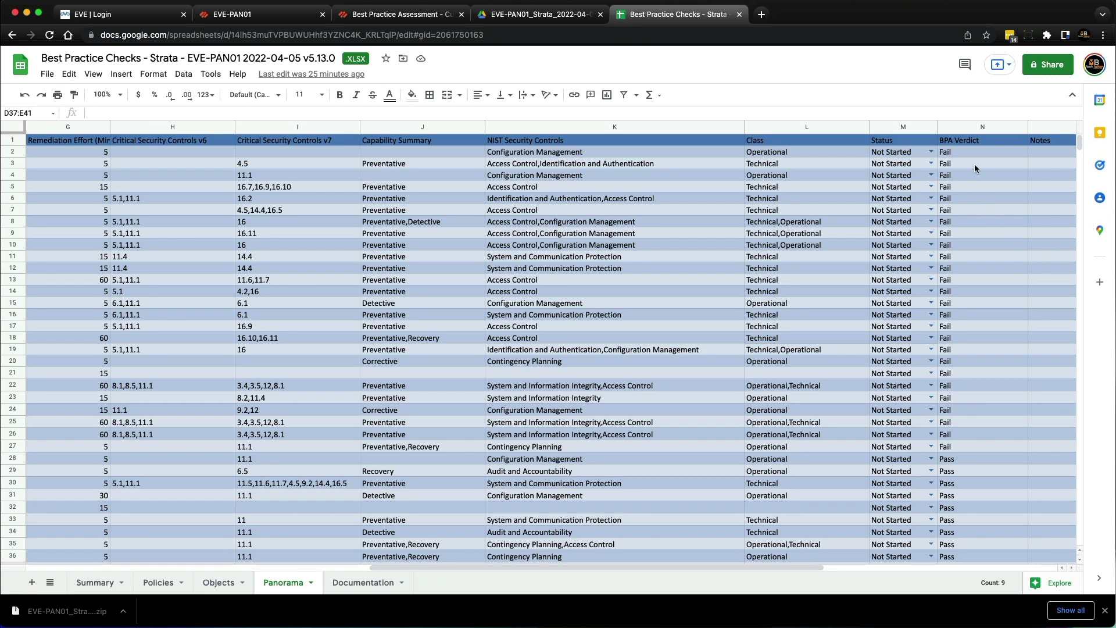
pyautogui.click(963, 154)
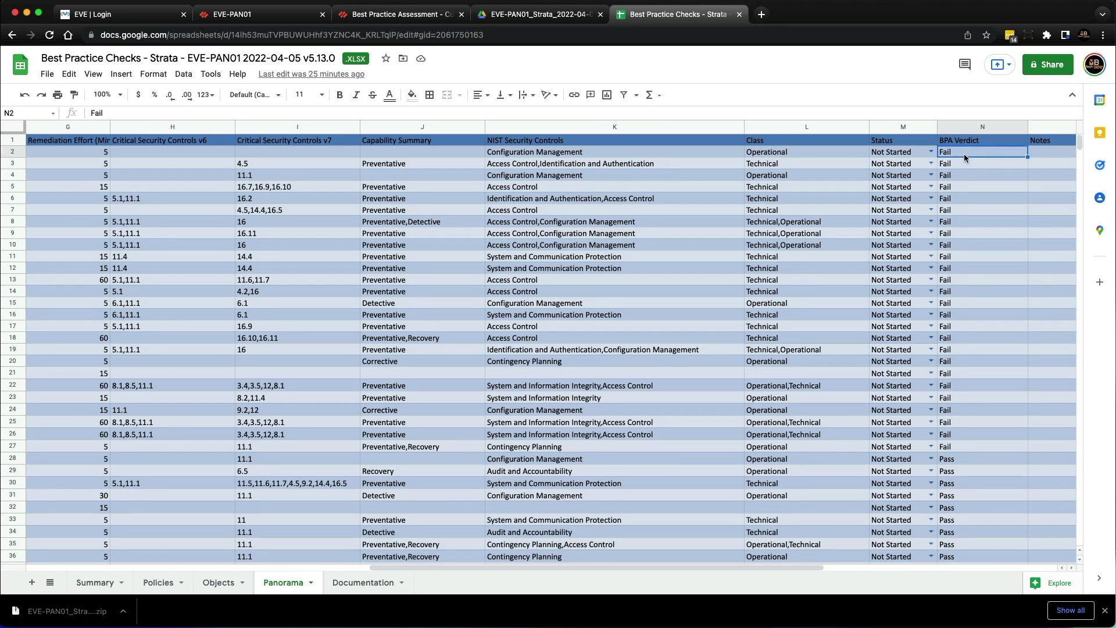
pyautogui.click(929, 152)
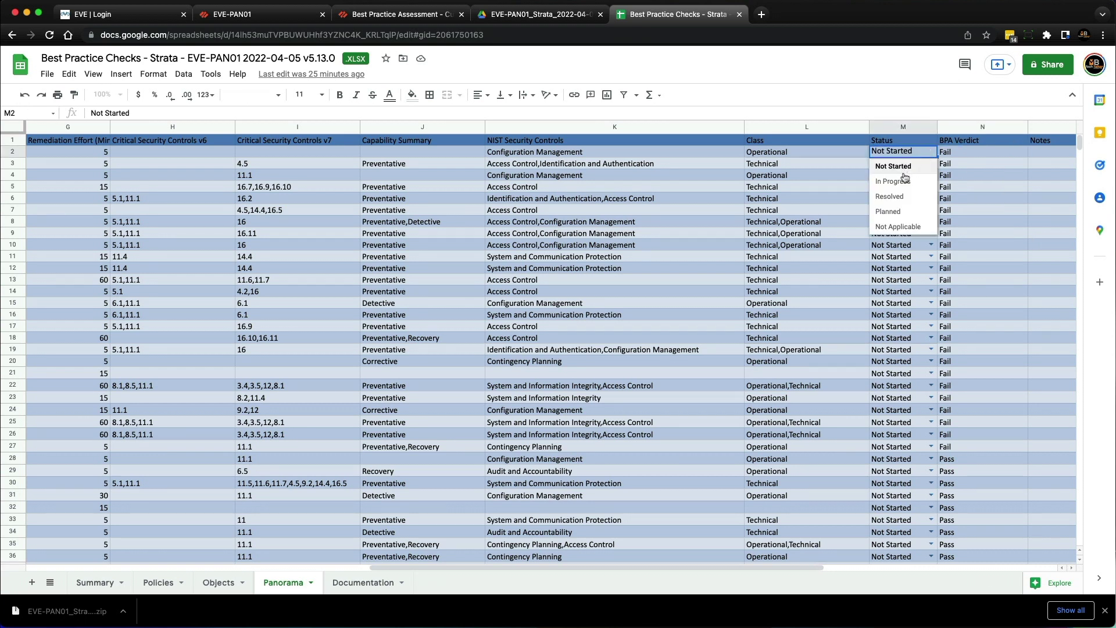
pyautogui.click(895, 197)
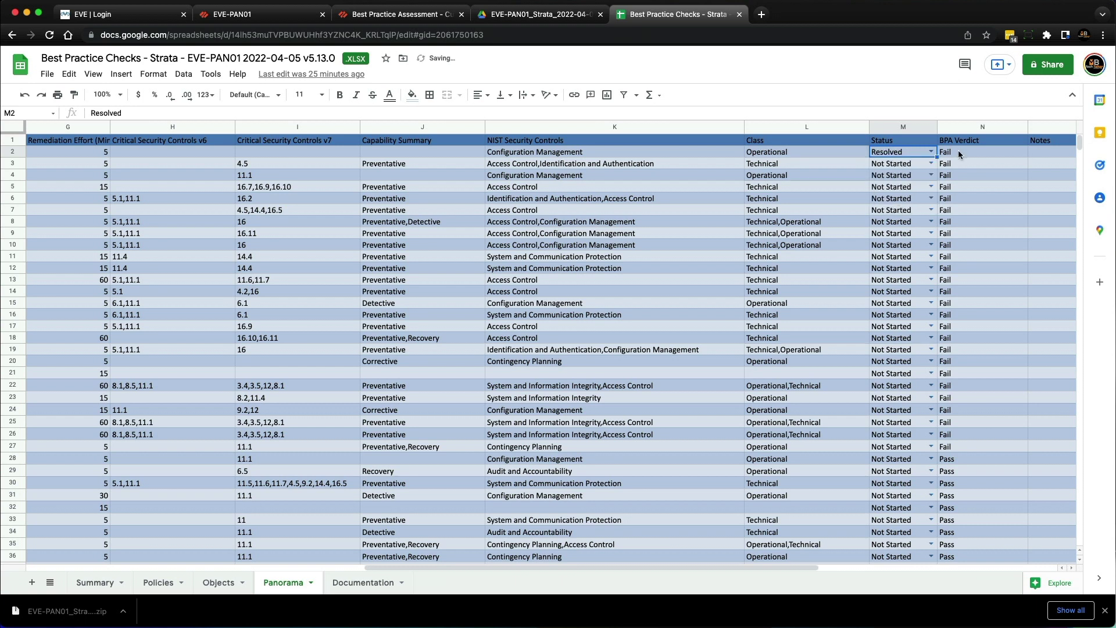
pyautogui.click(958, 153)
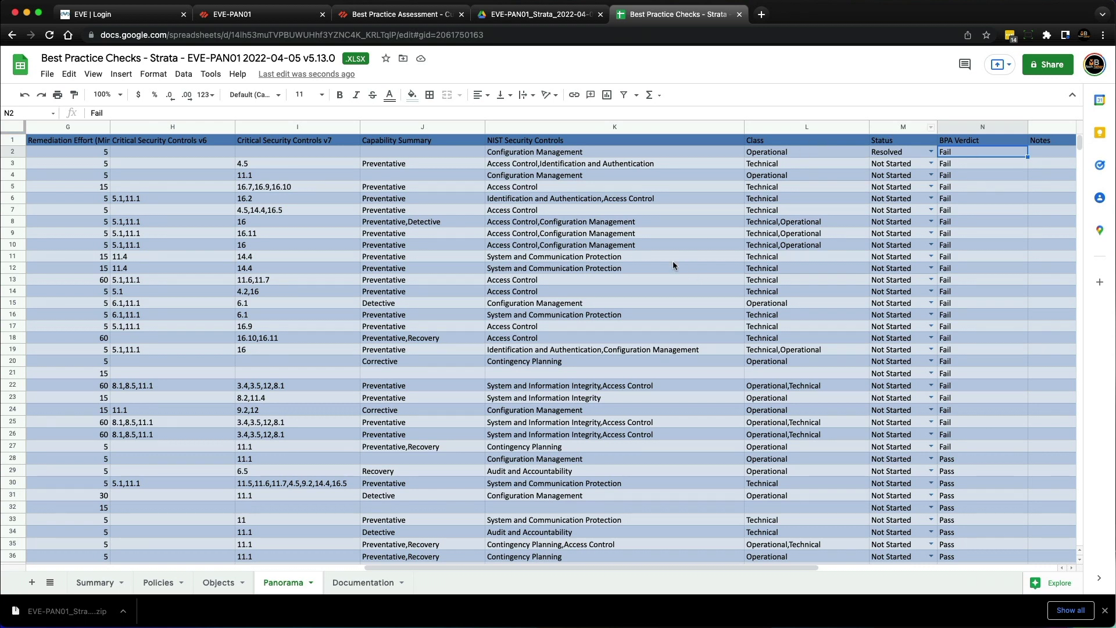
pyautogui.moveTo(637, 566); pyautogui.dragTo(376, 562)
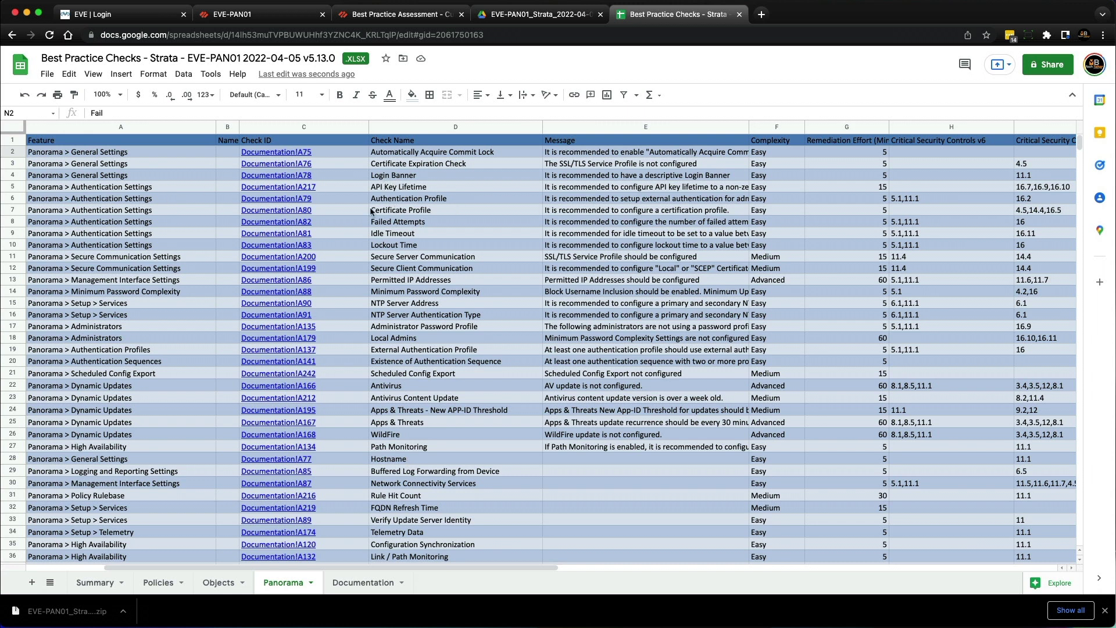
pyautogui.click(272, 17)
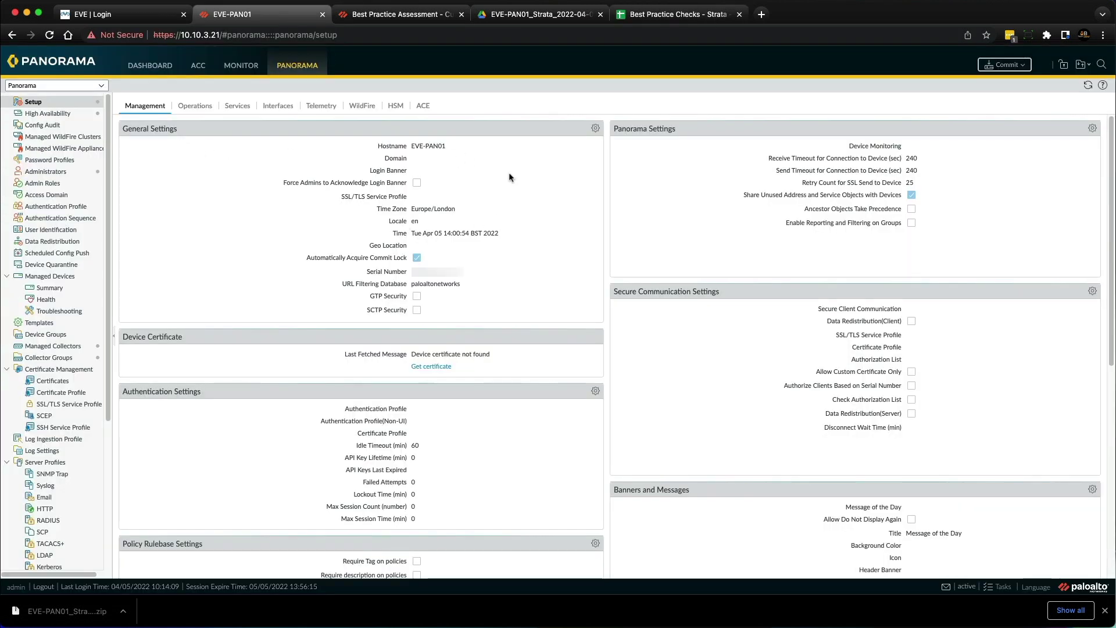
# Paste the 'UNAUTHORIZED ACCESS TO THIS DEVICE IS PROHIBITED' warning as Panorama's login banner and save.
pyautogui.click(595, 128)
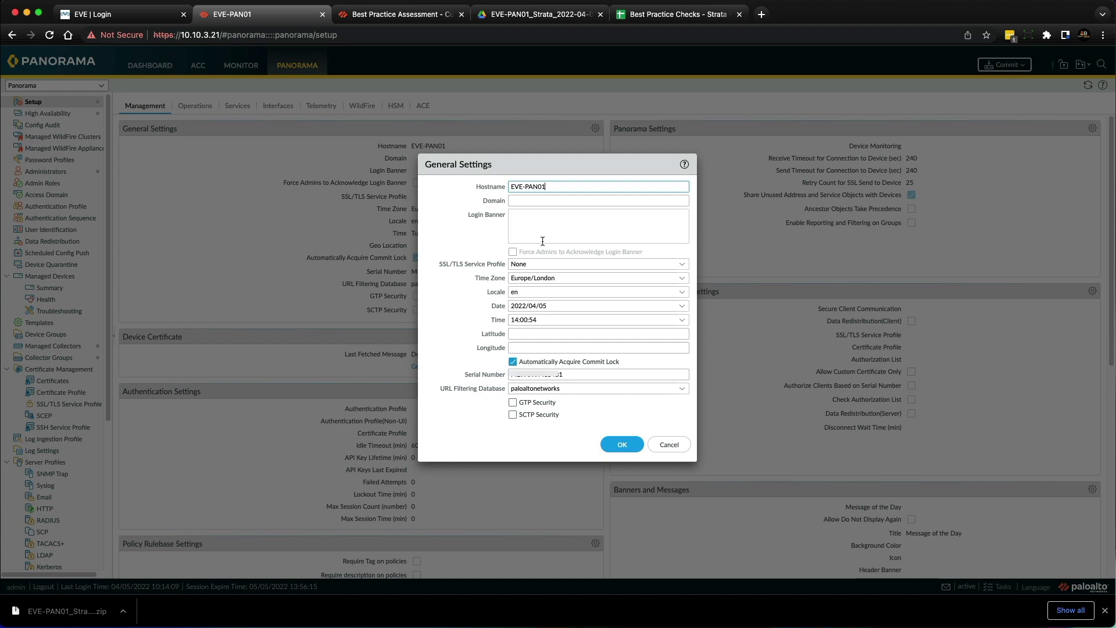
pyautogui.click(486, 215)
pyautogui.click(527, 222)
pyautogui.rightClick(534, 218)
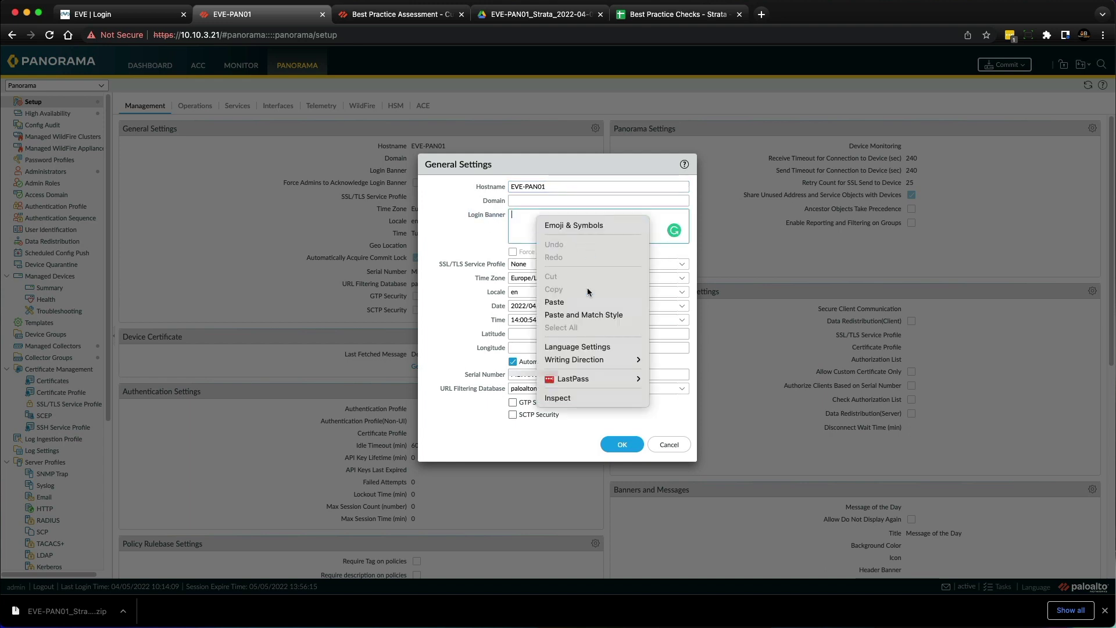
pyautogui.click(583, 302)
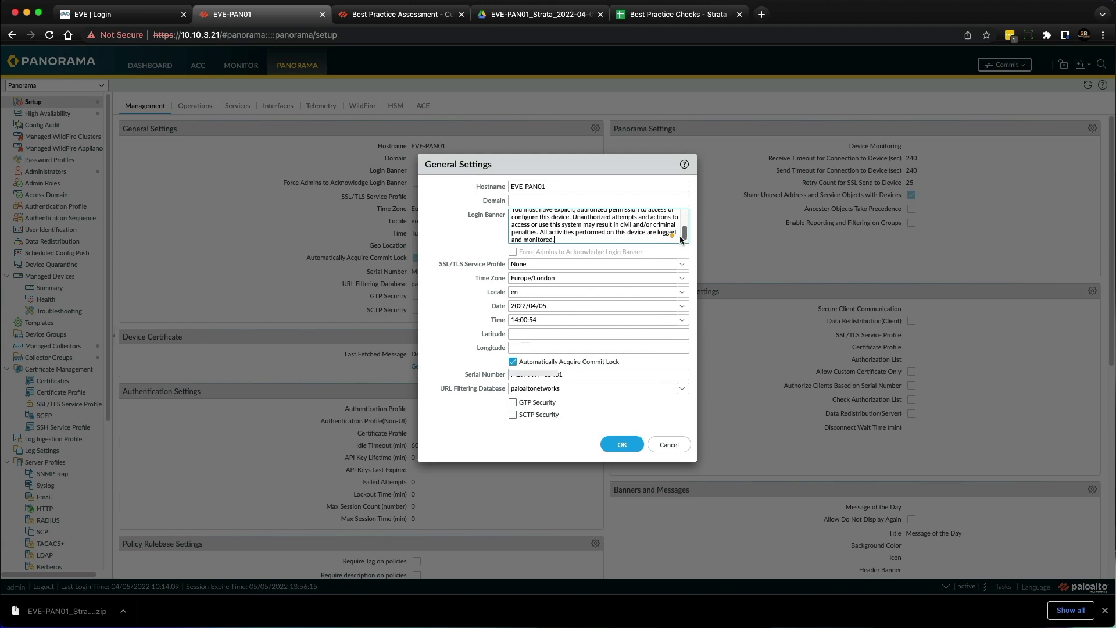
pyautogui.scroll(2, 684, 228)
pyautogui.moveTo(684, 228); pyautogui.dragTo(685, 218)
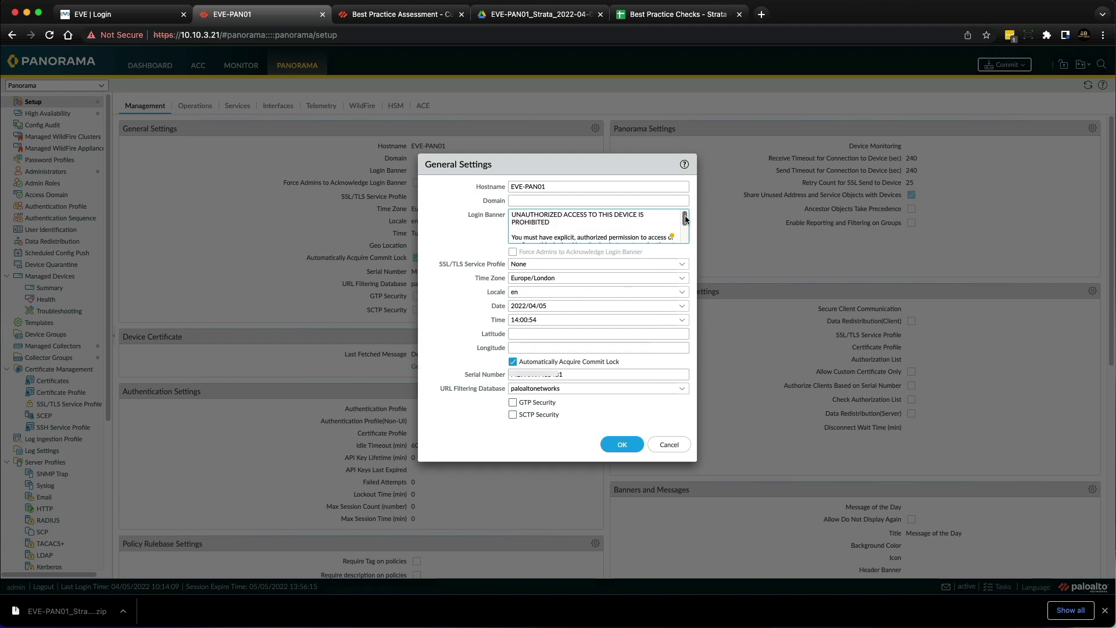
pyautogui.moveTo(686, 217); pyautogui.dragTo(688, 240)
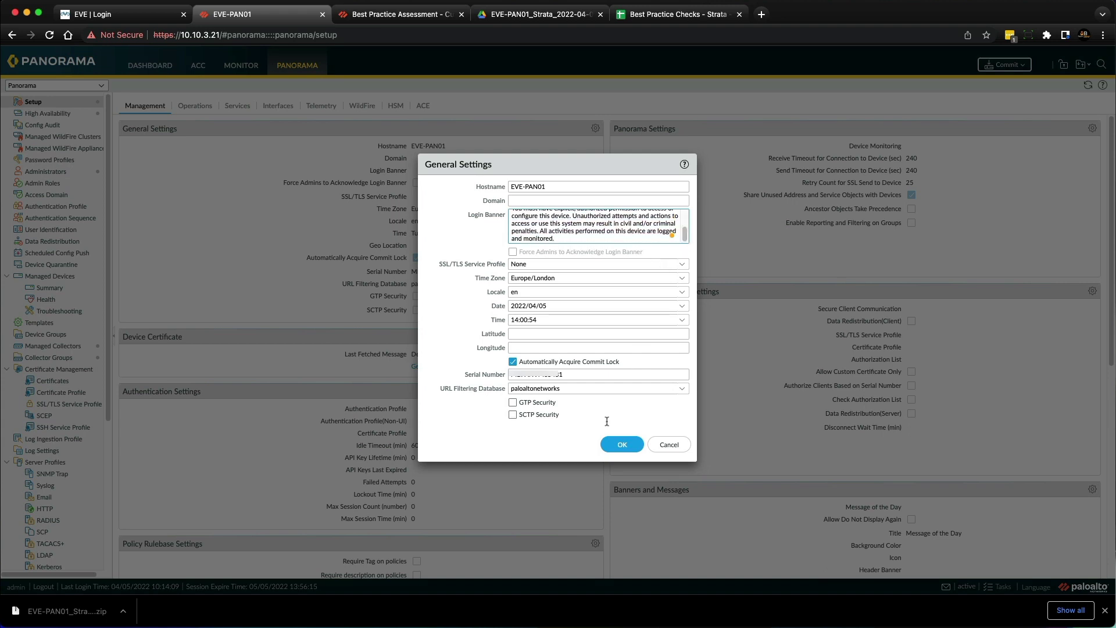
pyautogui.click(621, 444)
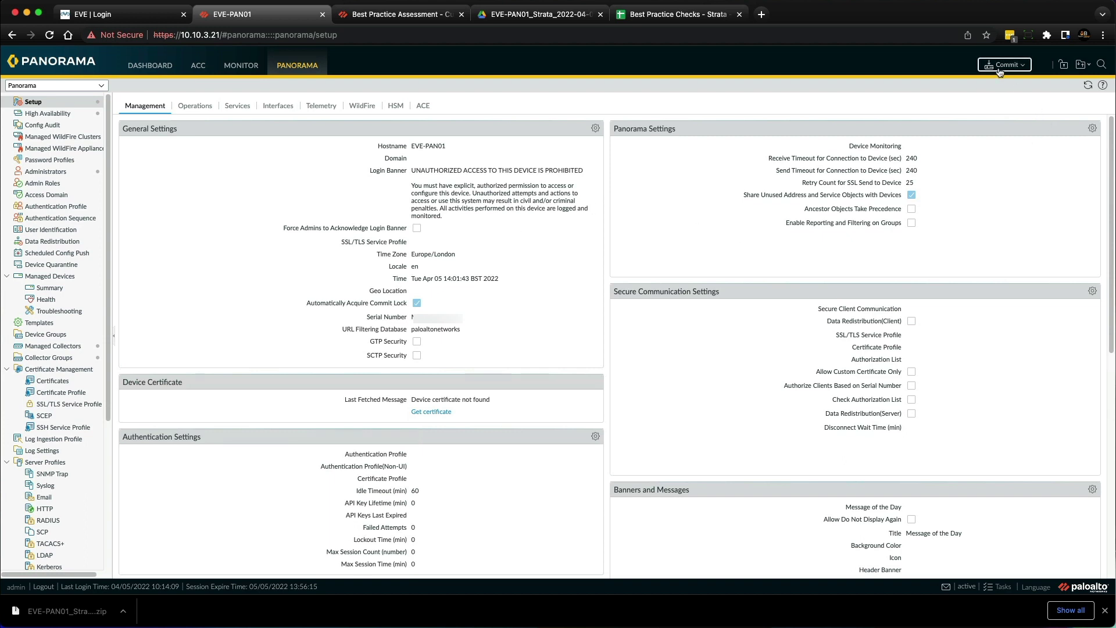
pyautogui.click(665, 14)
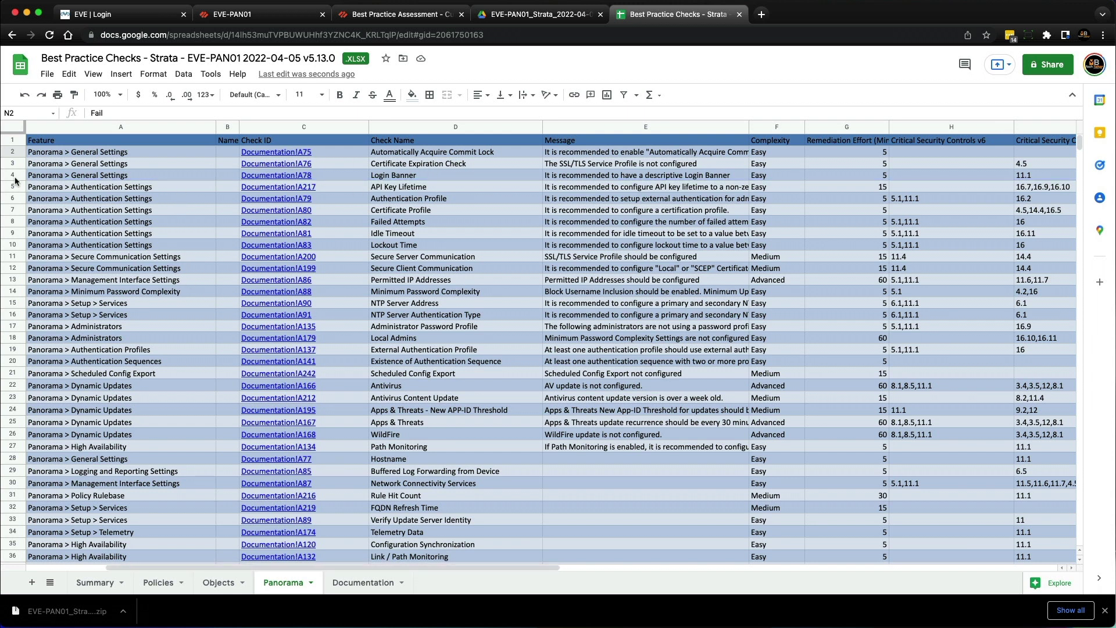
# Set the Login Banner check's Status in cell M4 to Resolved.
pyautogui.click(208, 177)
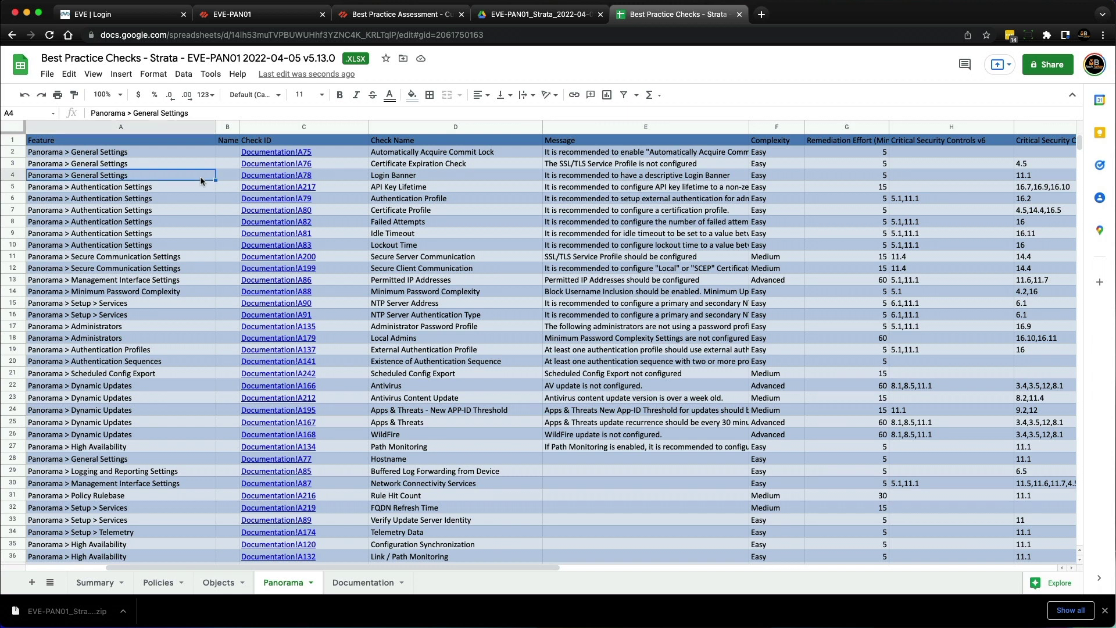
pyautogui.click(7, 177)
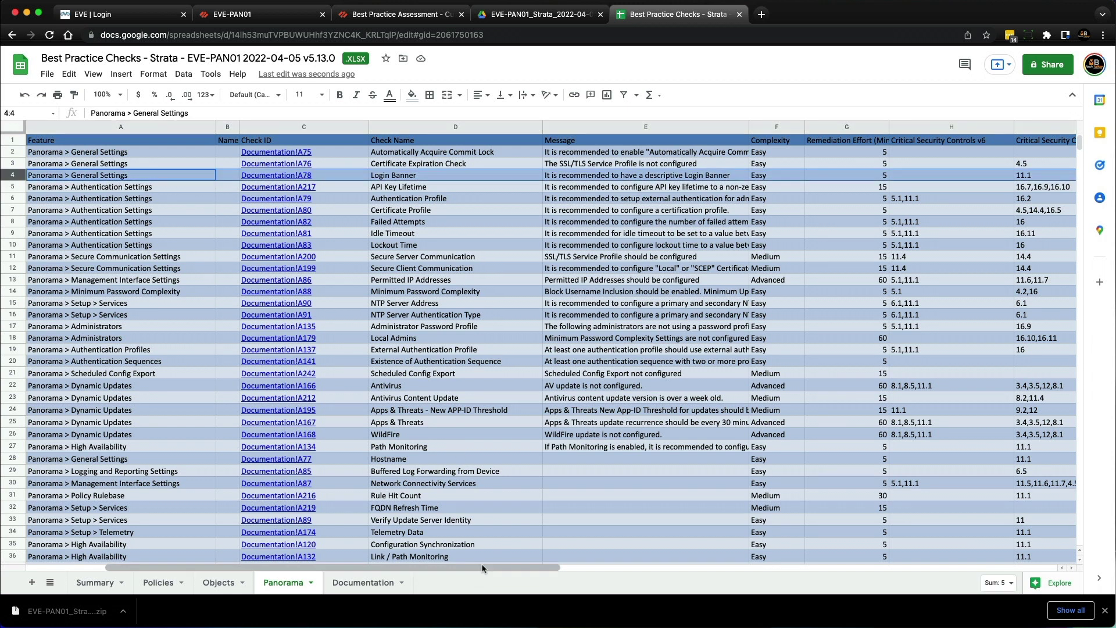
pyautogui.moveTo(478, 567); pyautogui.dragTo(772, 552)
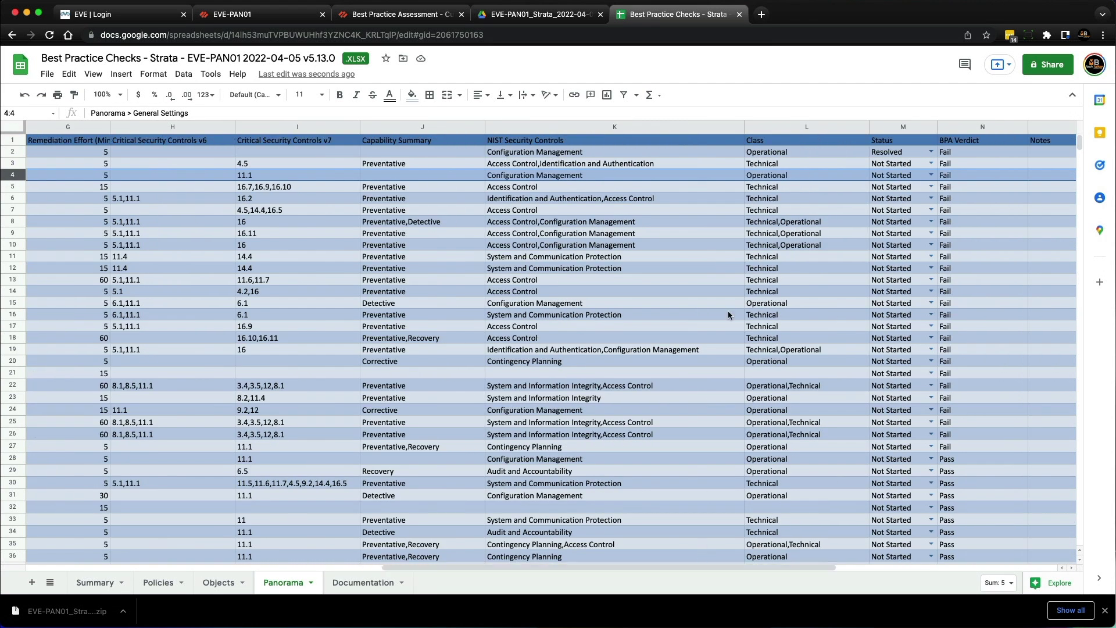
pyautogui.click(929, 175)
pyautogui.click(911, 219)
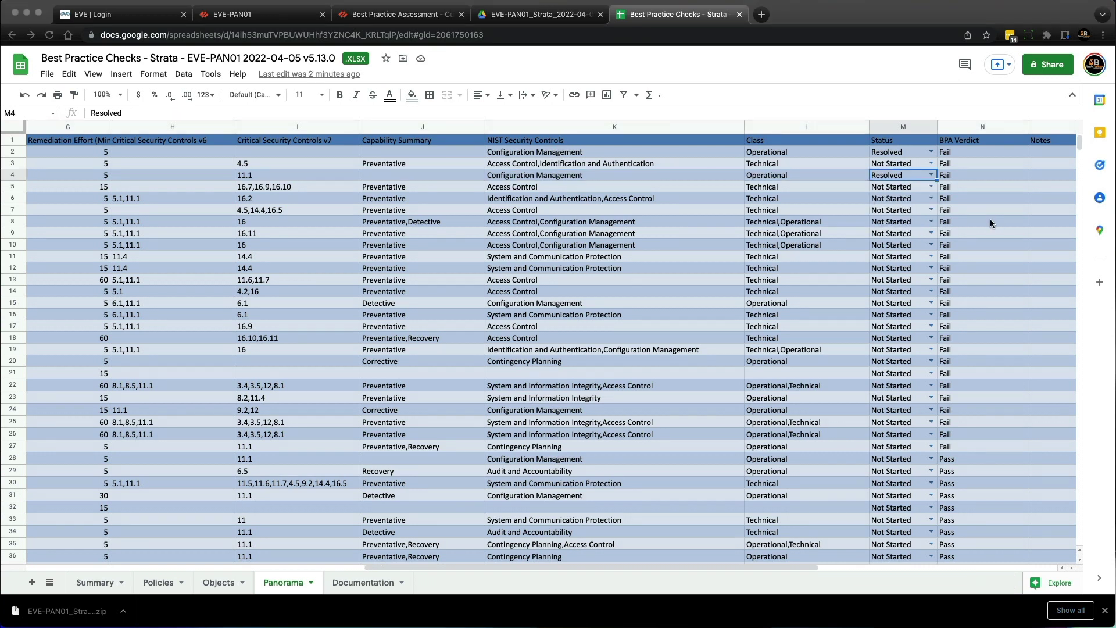